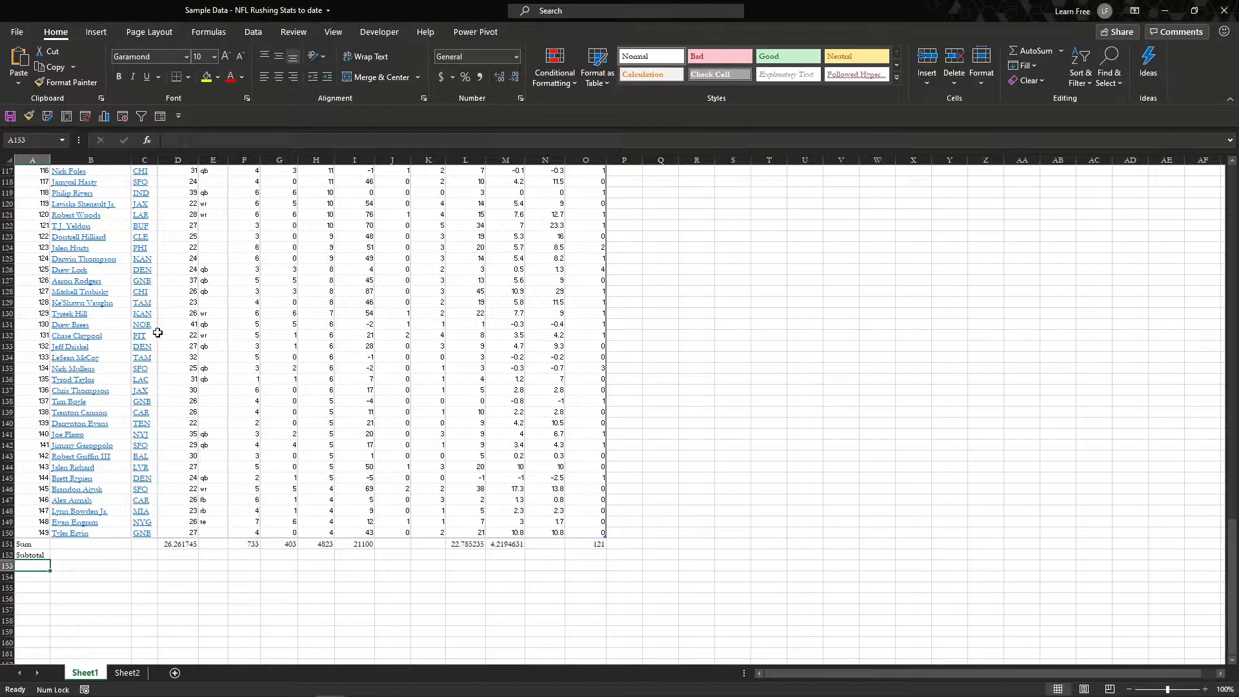
Examine the rushing stats table from its headers to its last record and the summary formulas in row 151
scroll(225, 259, up, 8)
scroll(225, 259, up, 20)
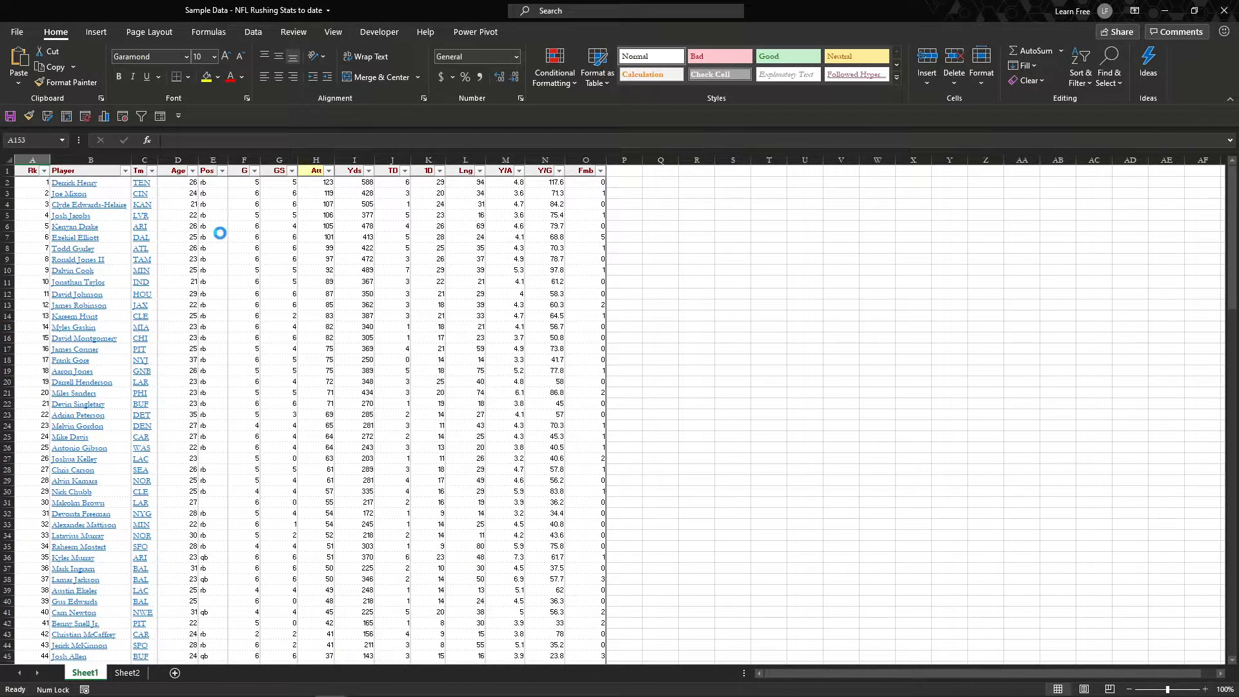
ctrl+scroll(220, 233, up, 2)
scroll(220, 234, up, 2)
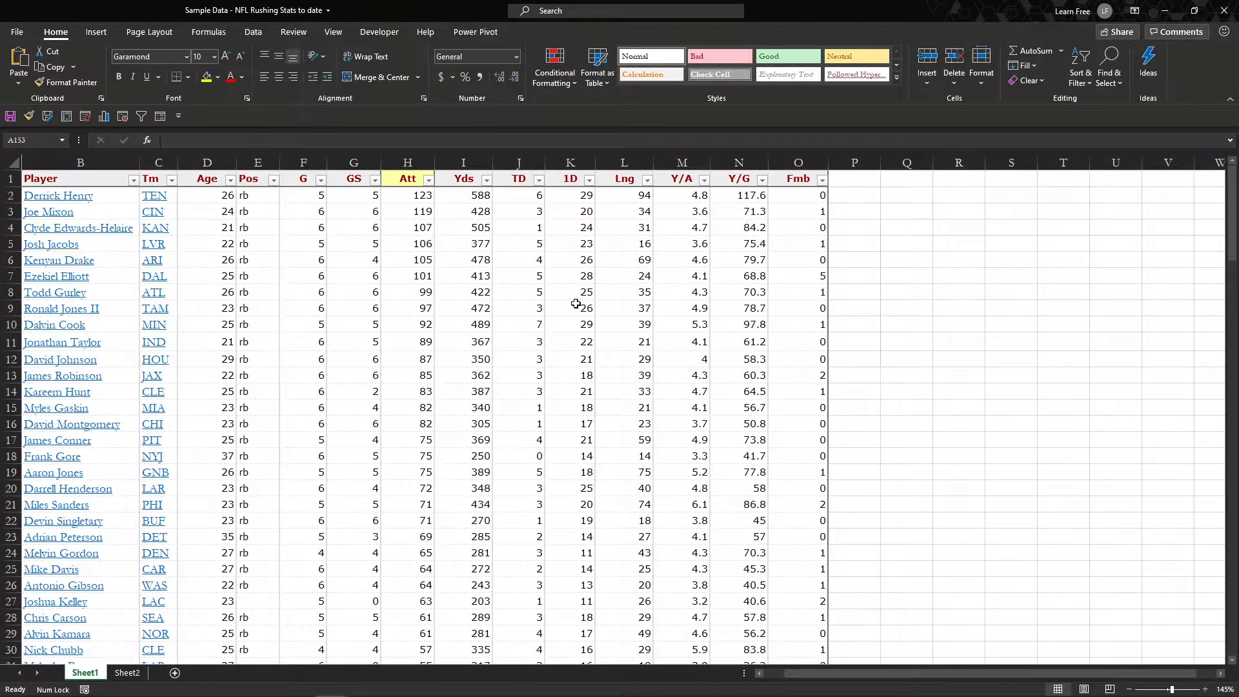
ctrl+scroll(575, 302, up, 1)
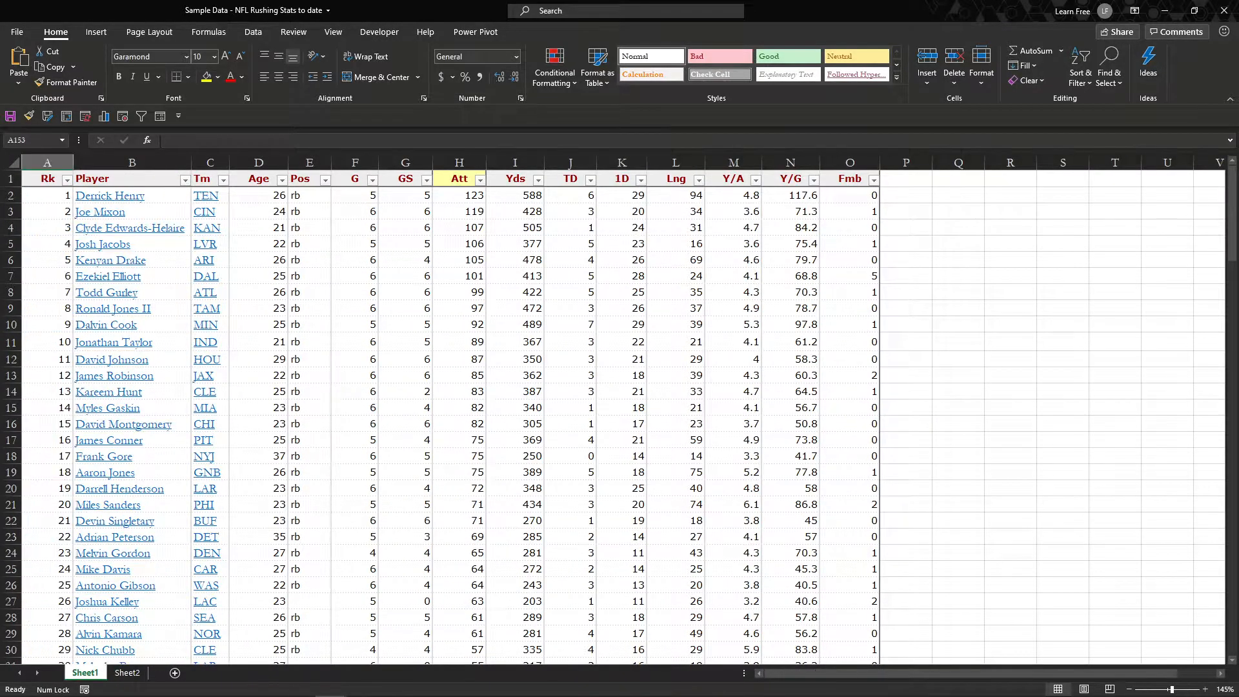
click(343, 218)
key(ctrl+Home)
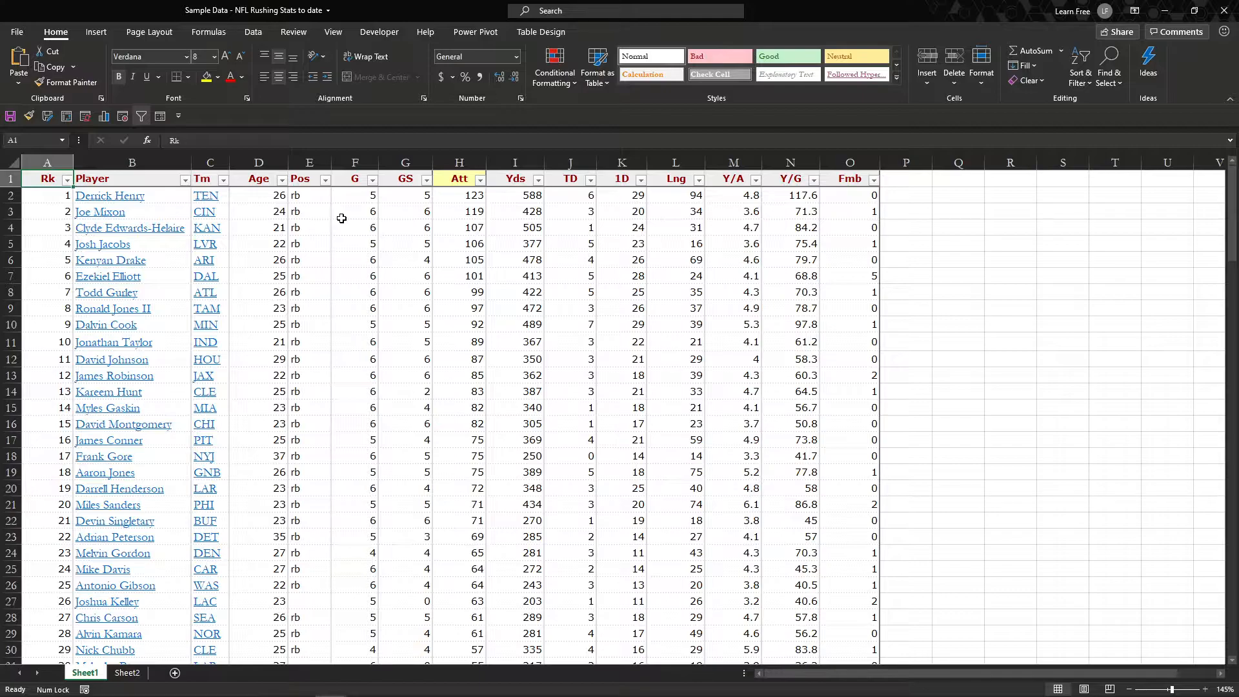
key(ctrl+Down)
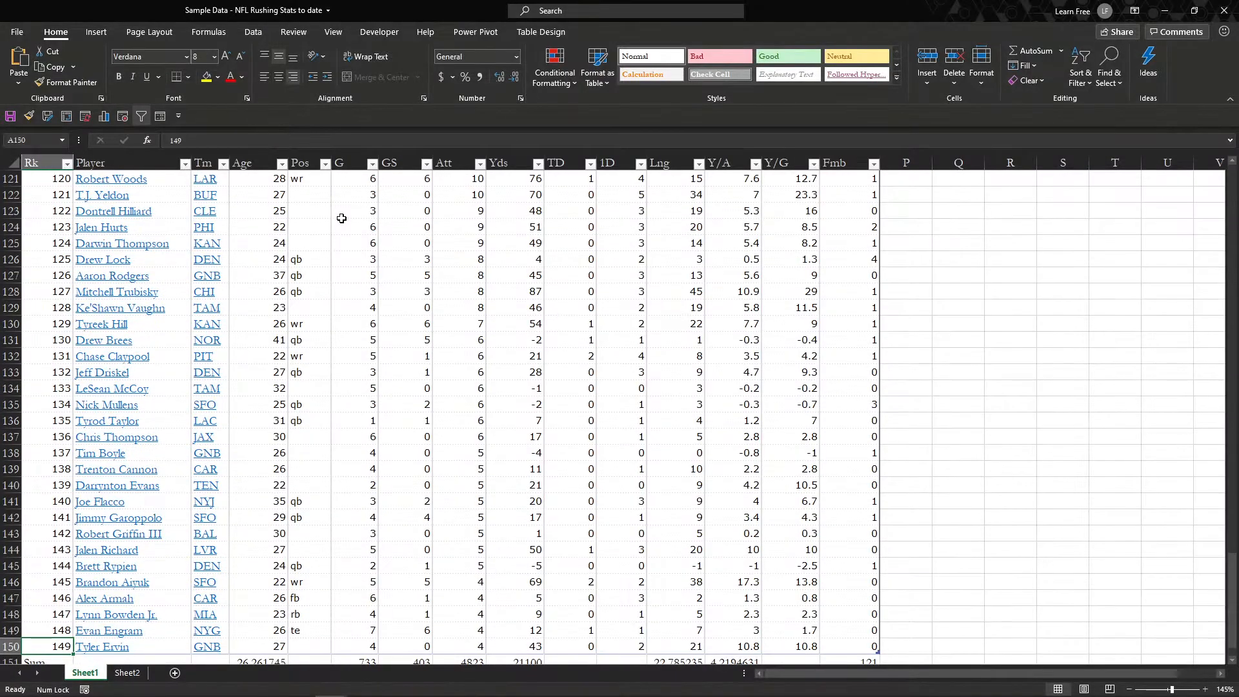
key(Up)
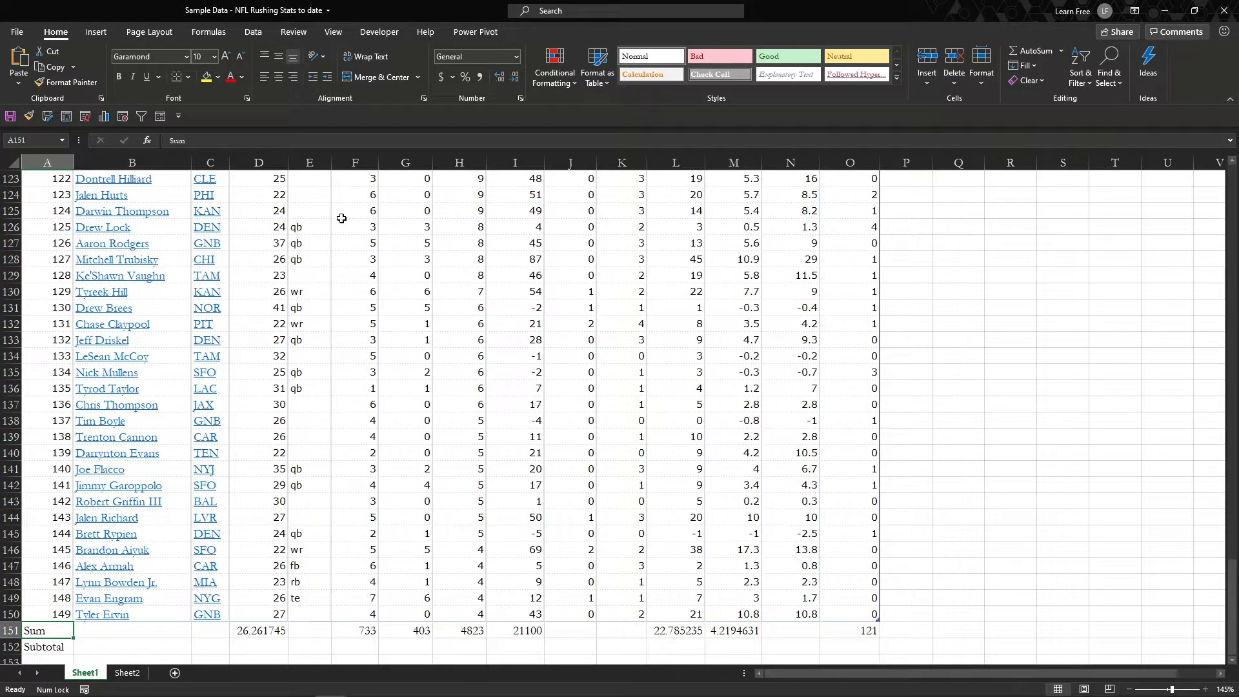
key(Right)
key(Right)
key(Right)
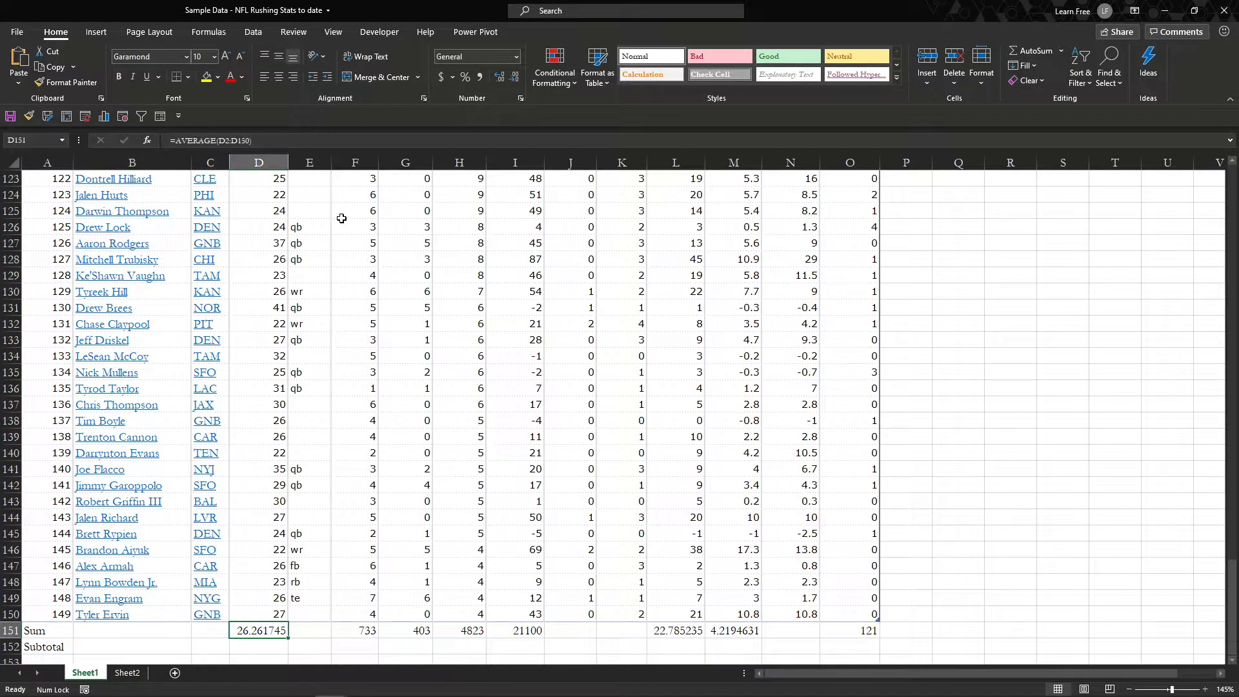
Change the row label in cell A151 to "Total"
key(Left)
key(Left)
key(Left)
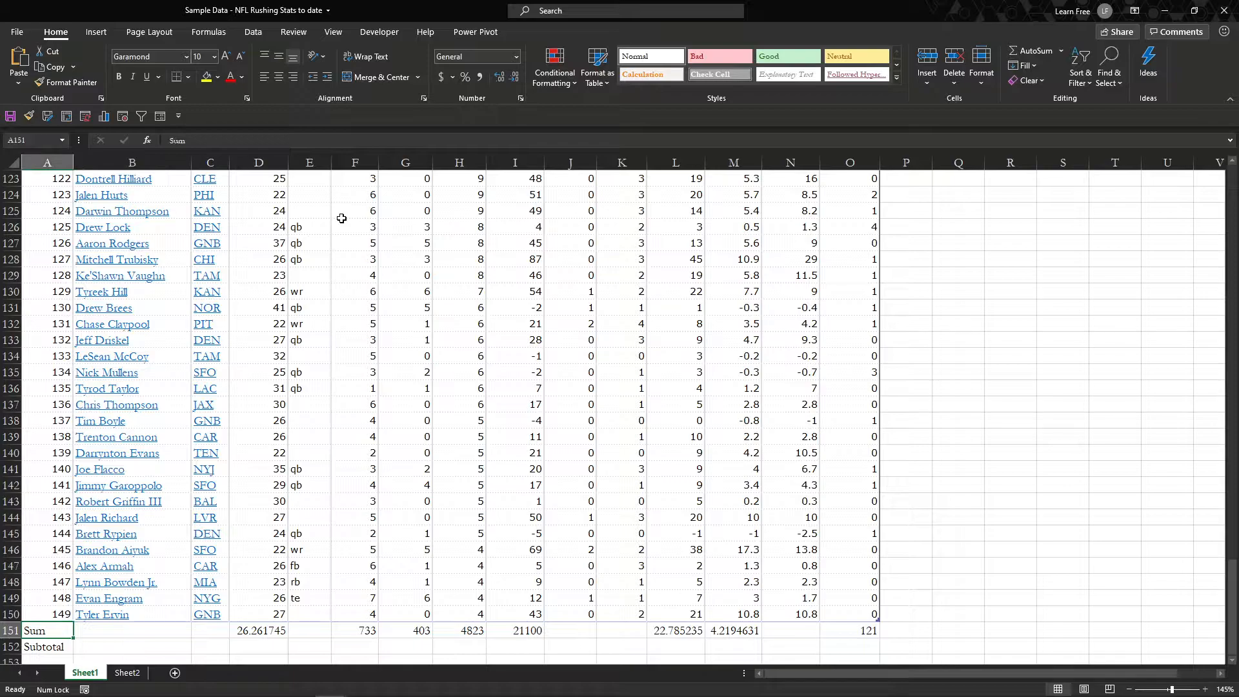
text(Total)
key(ctrl+Return)
Select all Age values above the Total row and compare their average with the formula in D151
key(Right)
key(Right)
key(Right)
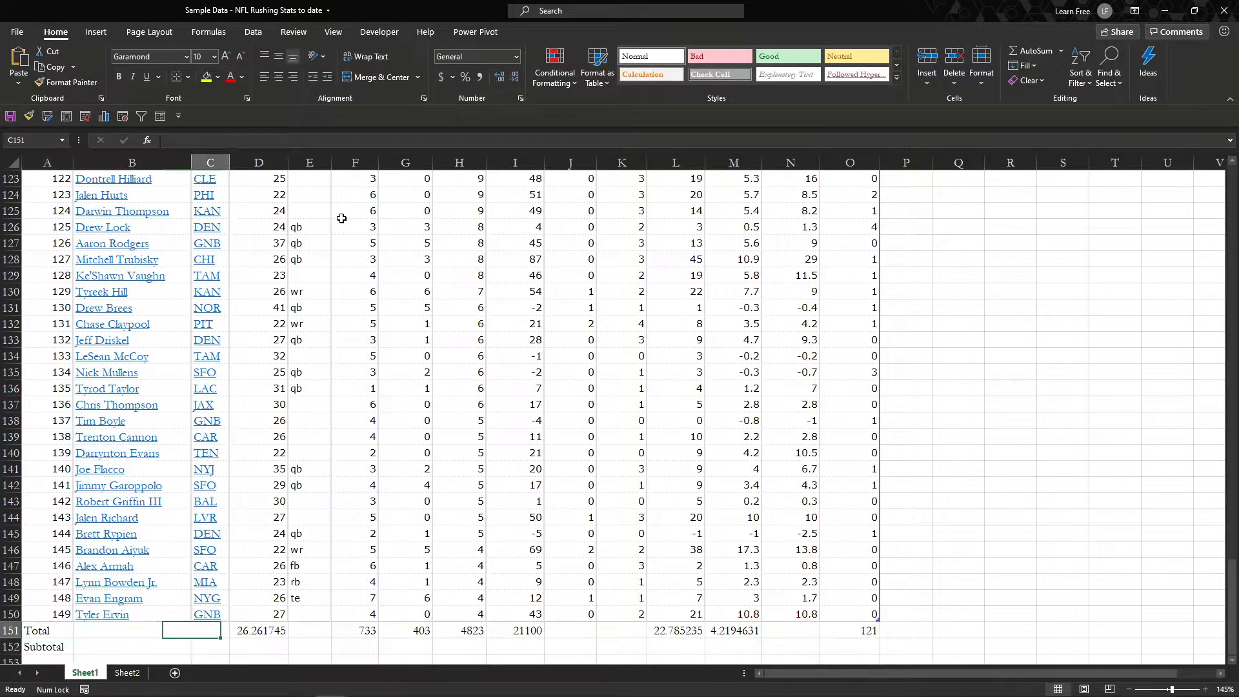
key(Up)
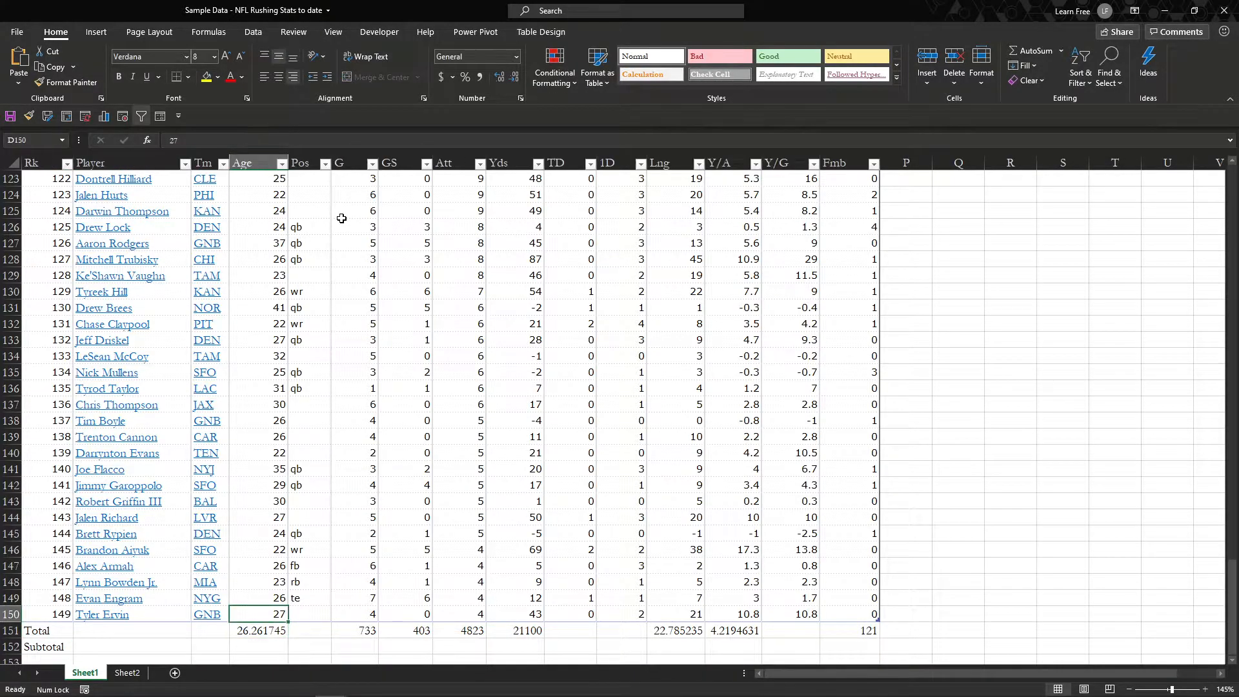
key(ctrl+shift+Up)
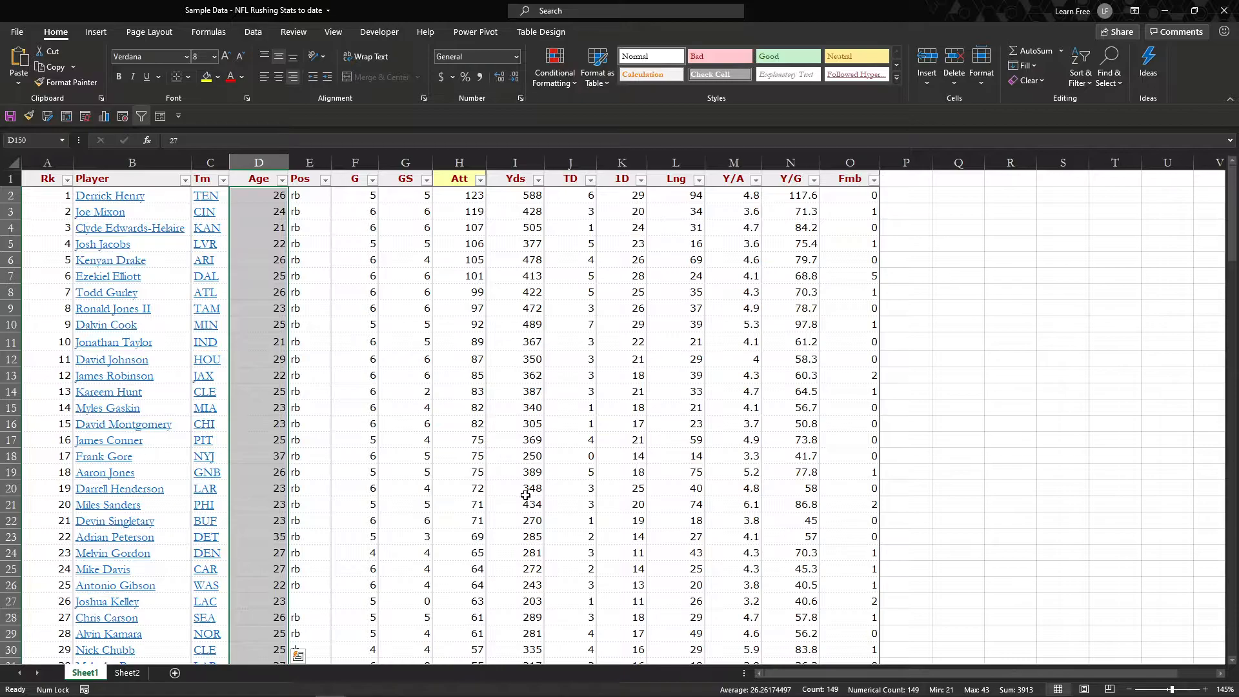
key(Down)
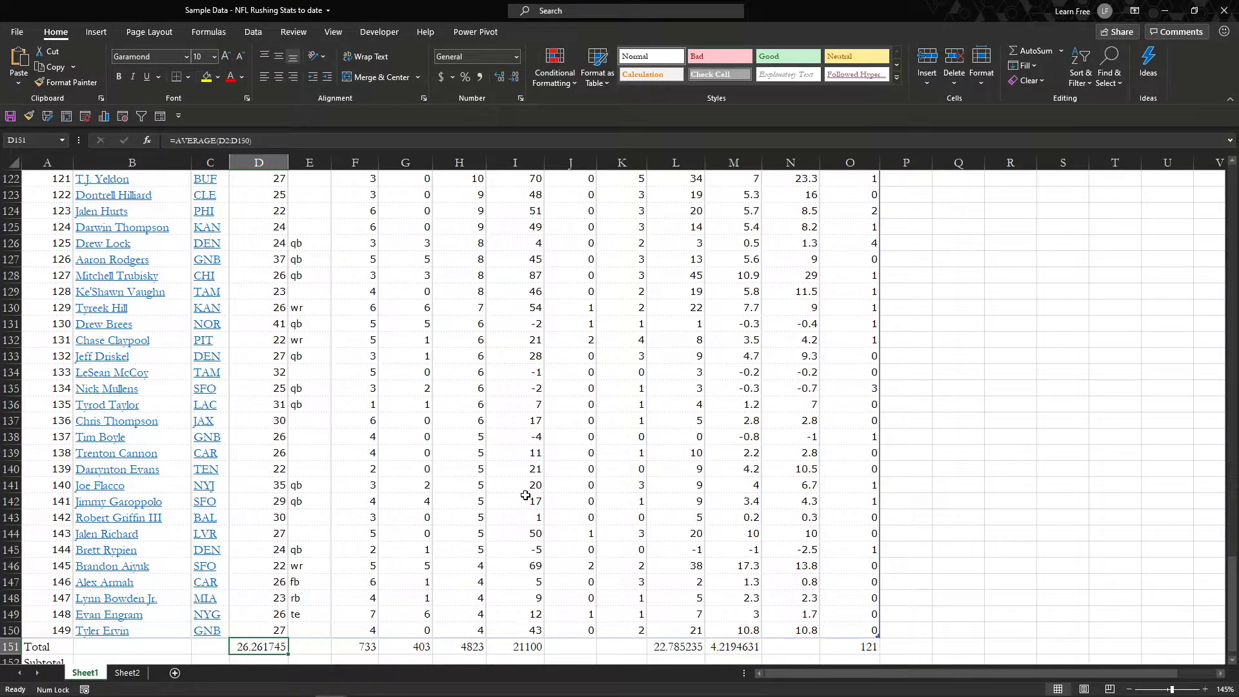
Inspect the SUM formula in F151 and select all values of the G column above it to check the total
key(Right)
key(Right)
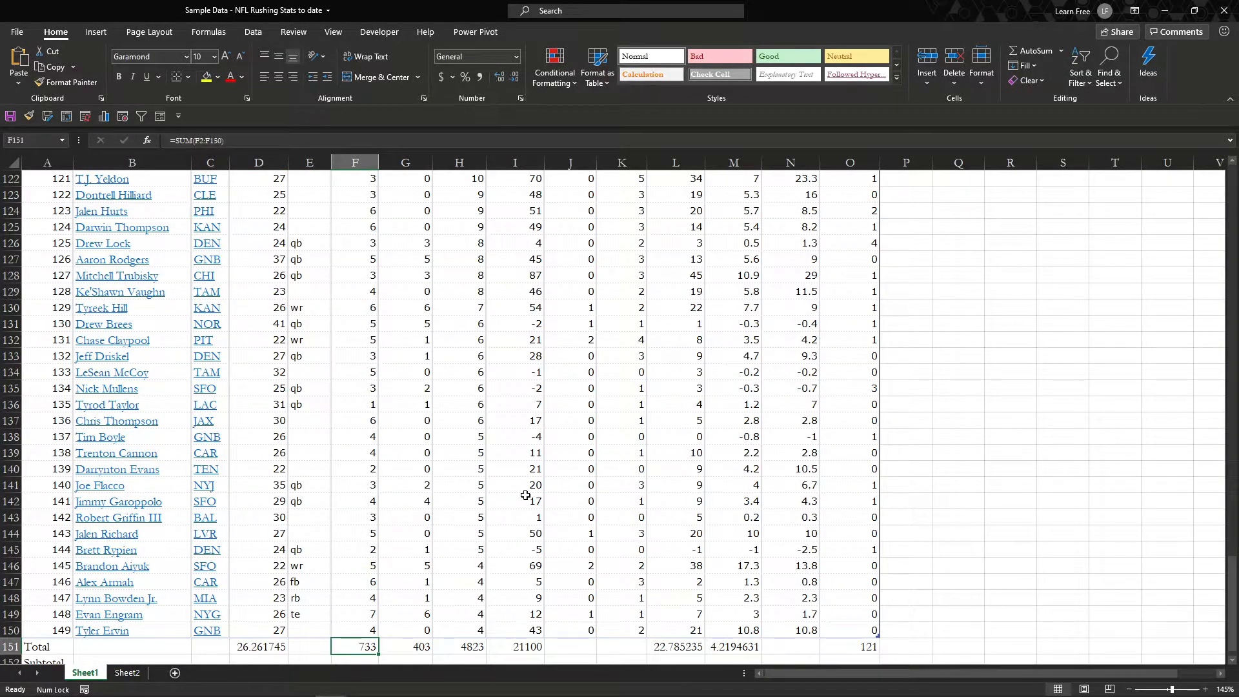
key(Up)
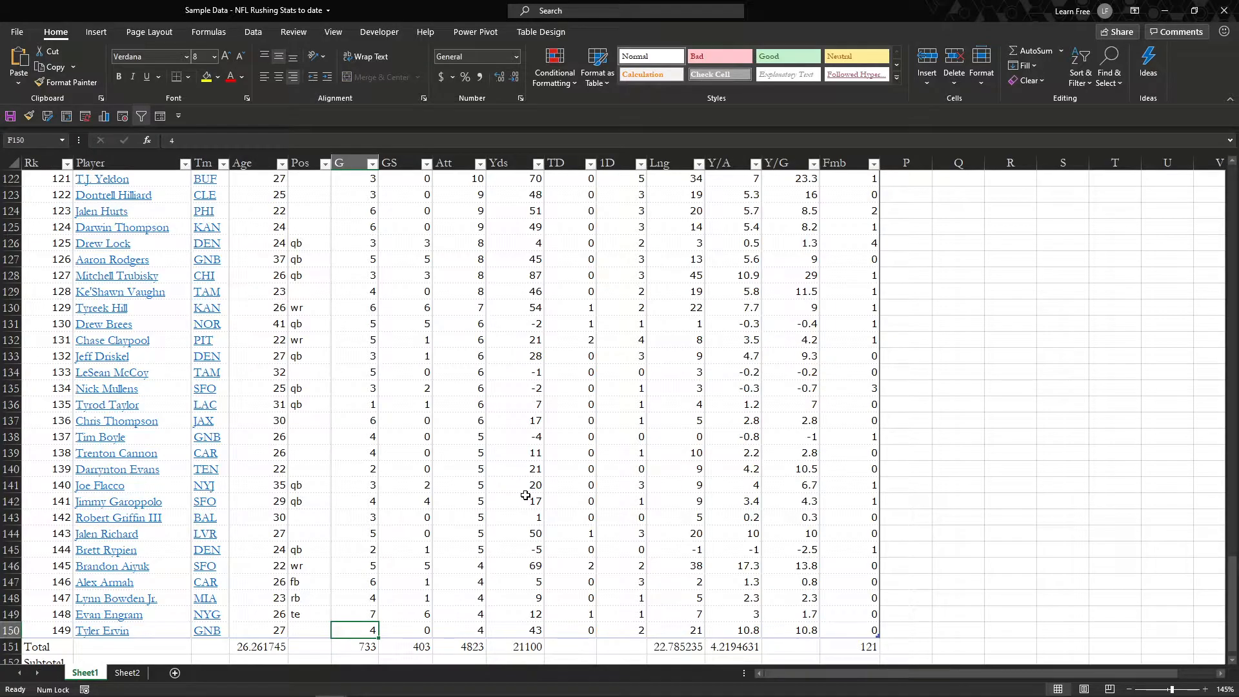
key(Down)
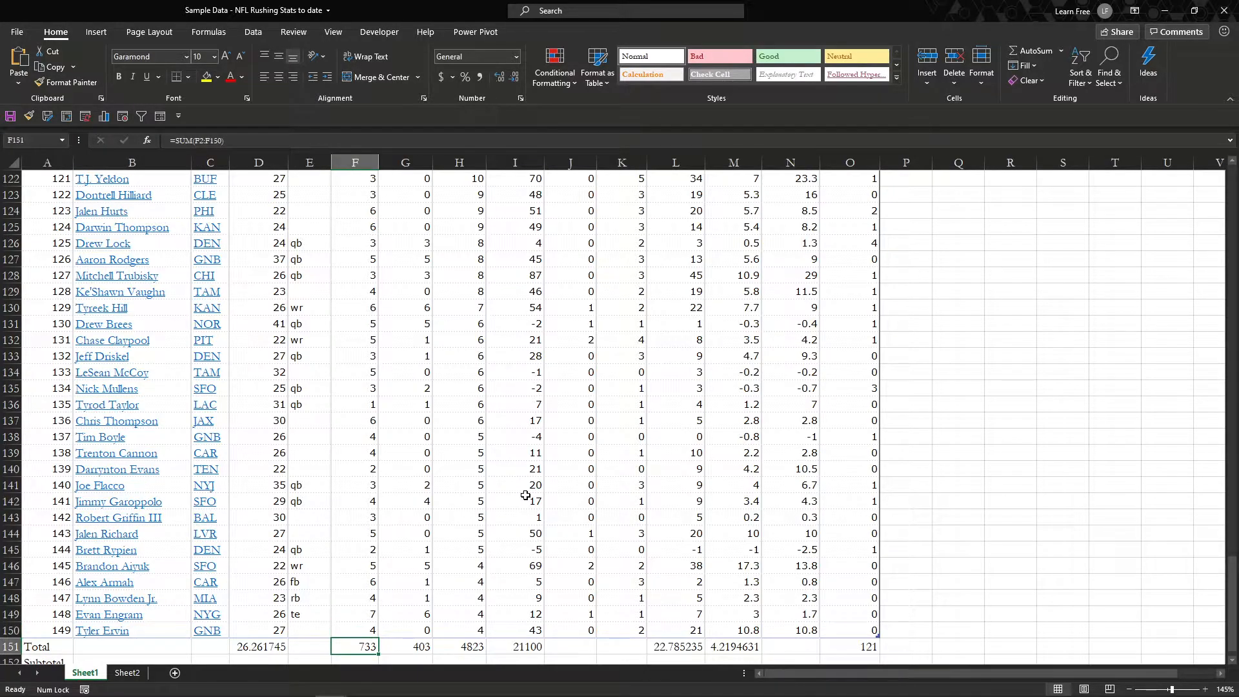
key(Up)
key(ctrl+shift+Up)
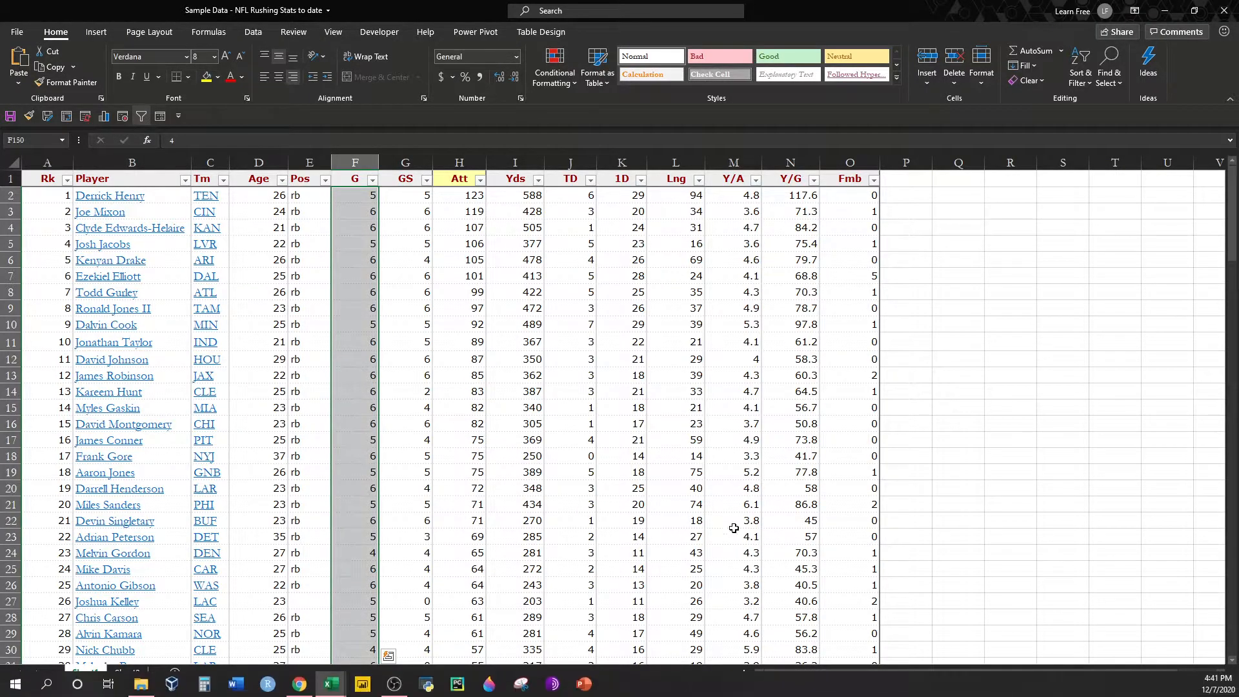
Review the remaining formulas across the Total row, from the GS column through the Lng column and back
key(Right)
key(Down)
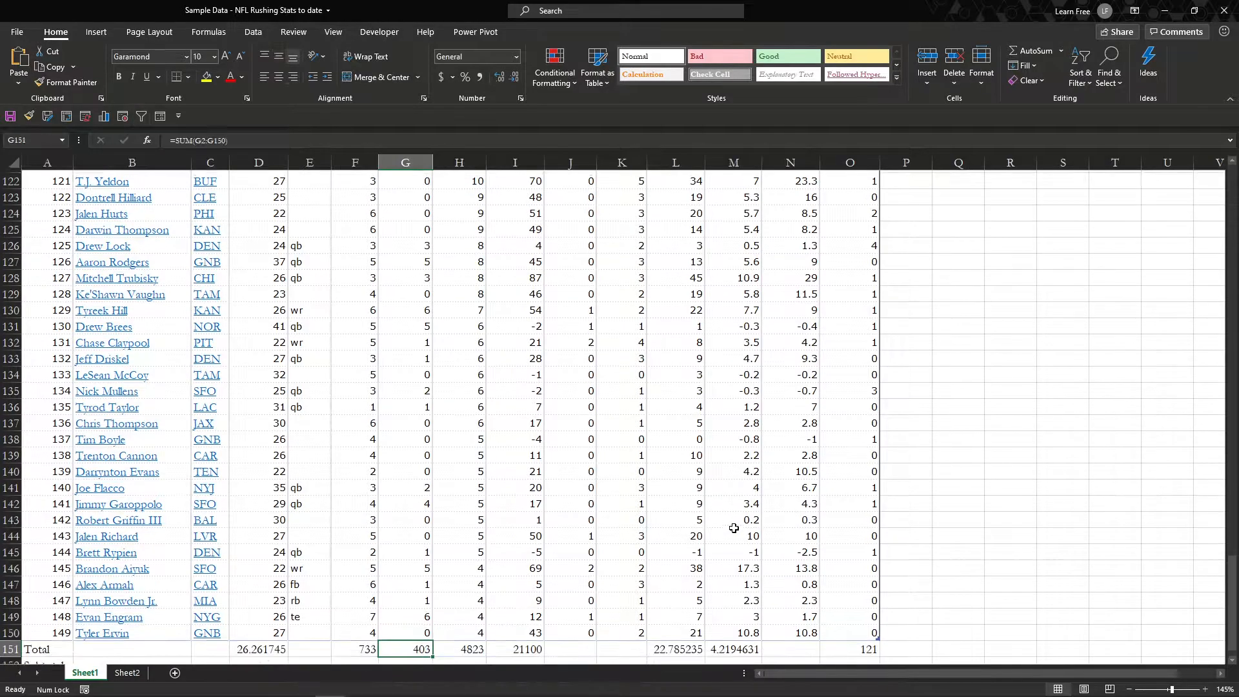
key(Right)
key(Right)
key(Right)
key(Right)
key(Right)
key(Right)
key(Right)
key(Right)
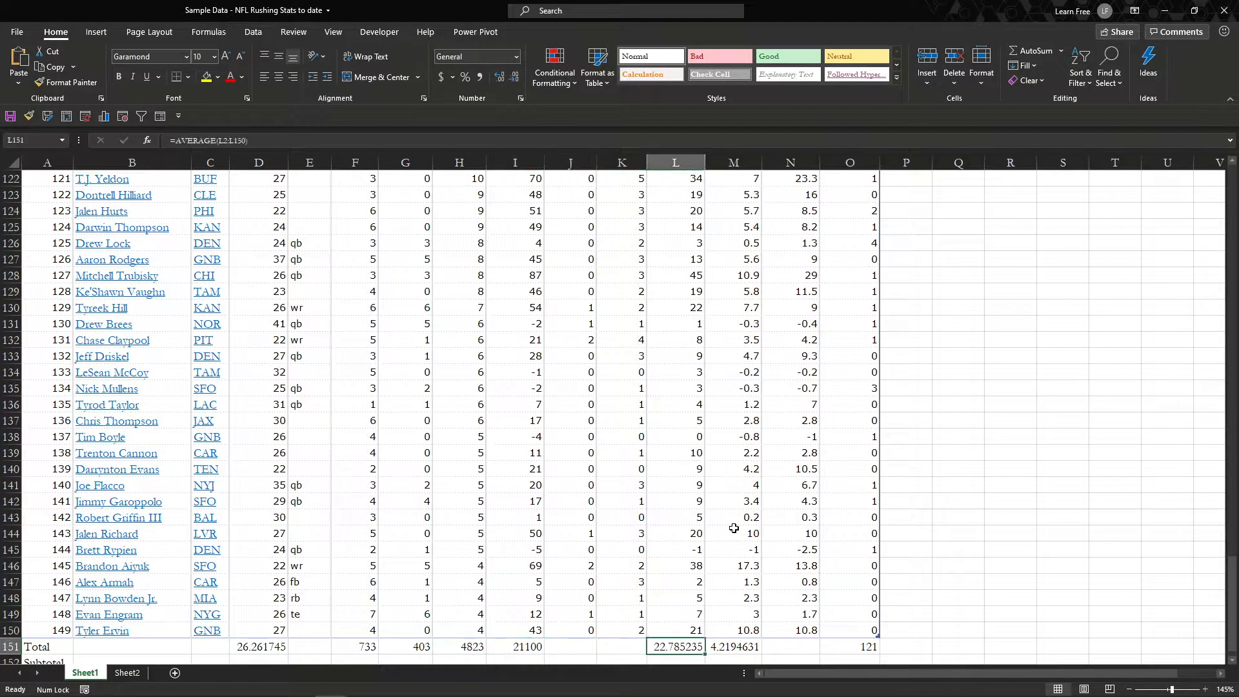
key(Left)
key(Left)
key(Left)
key(Left)
key(Left)
key(Left)
key(Left)
key(Left)
key(Left)
key(Left)
key(Left)
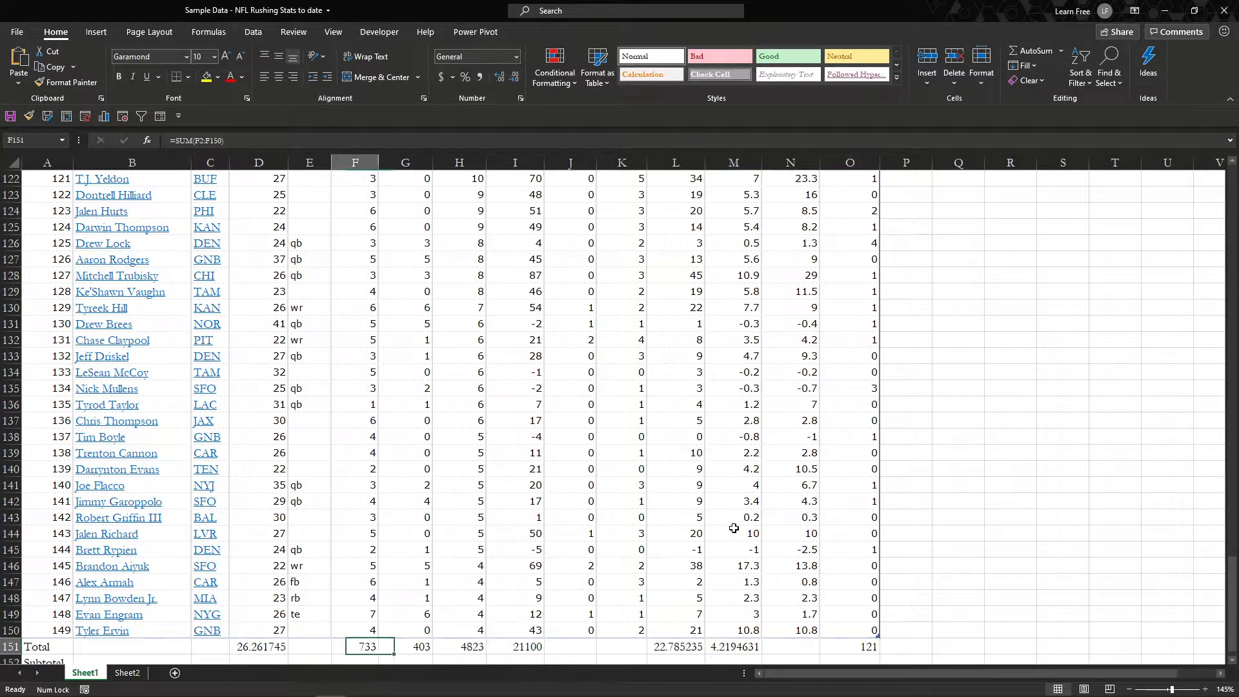
Filter the Tm column to show only the ARI team
key(ctrl+Up)
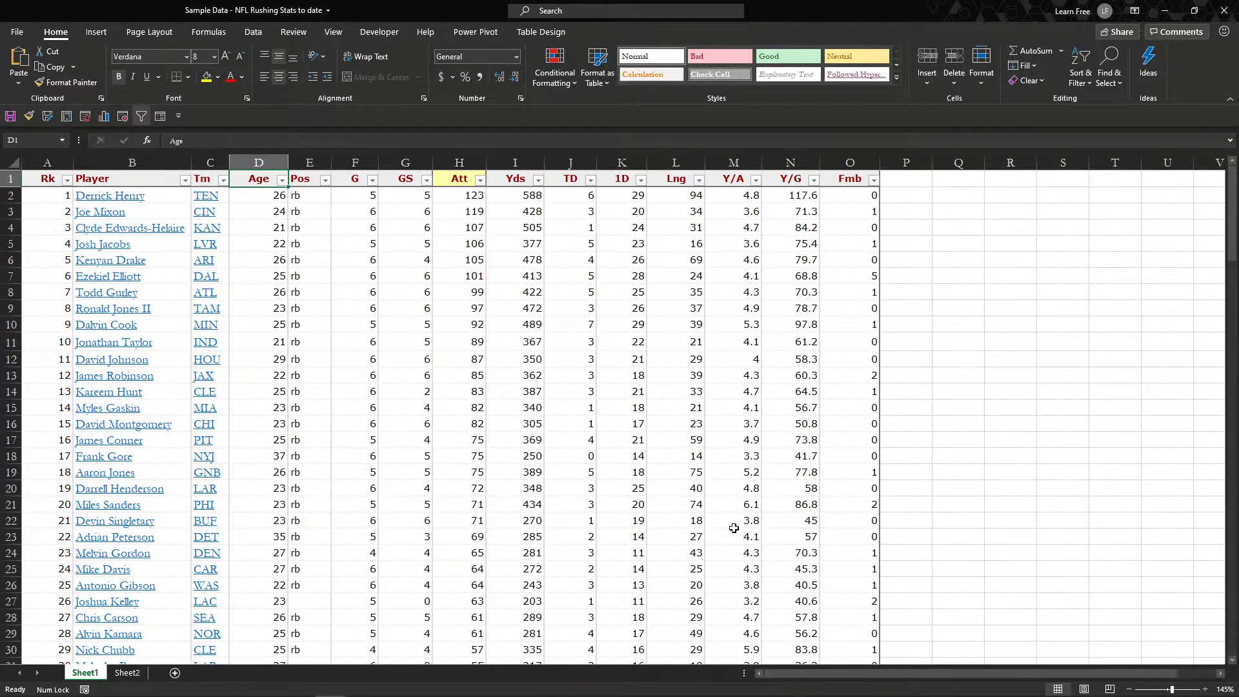
key(Left)
key(alt+Down)
key(Down)
key(Down)
key(Down)
key(Down)
key(Down)
key(Down)
key(Down)
key(Down)
key(Down)
key(space)
key(Down)
key(space)
key(Return)
Inspect the AVERAGE formula in D151 and select the visible Age cells to compare their average with it
key(Down)
key(Down)
key(Down)
key(Right)
key(Down)
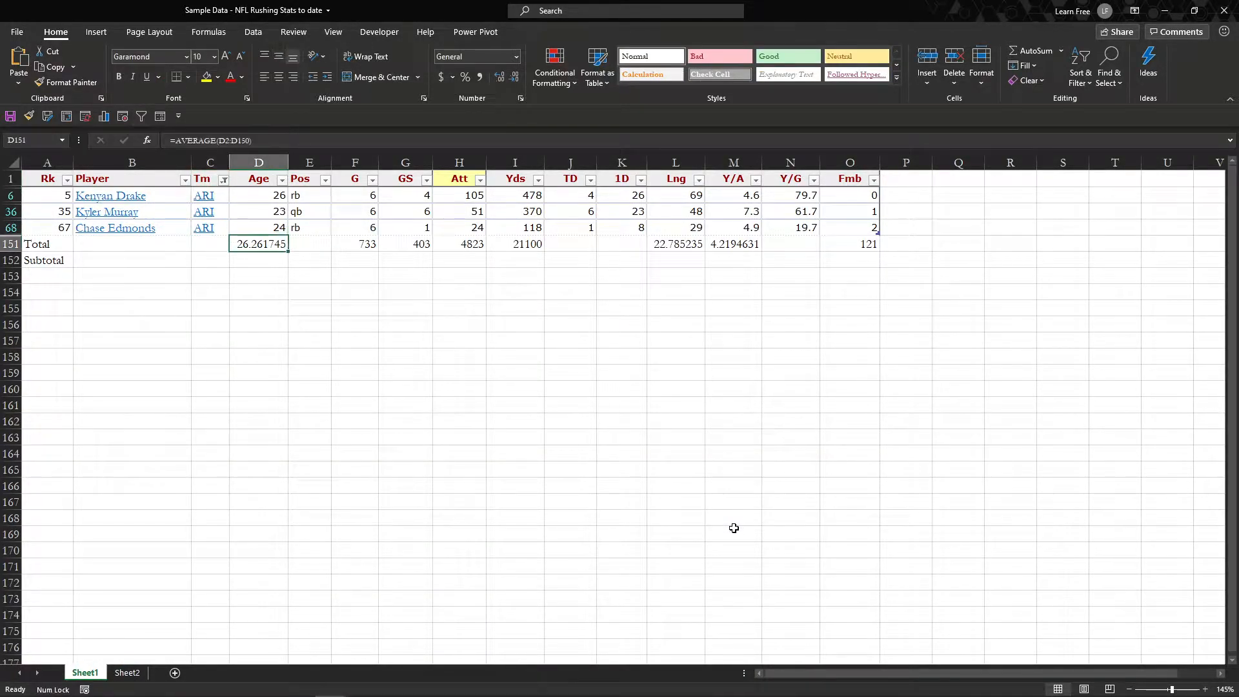
key(F2)
key(Escape)
key(Up)
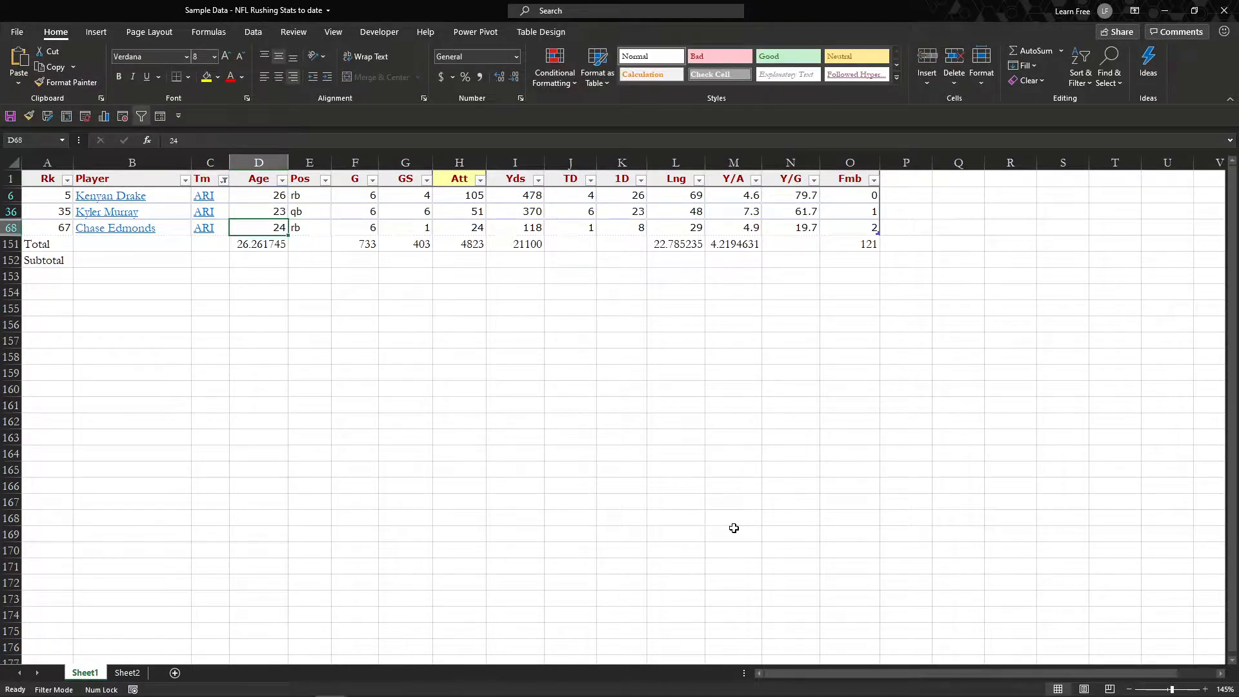
key(shift+Up)
key(shift+Up)
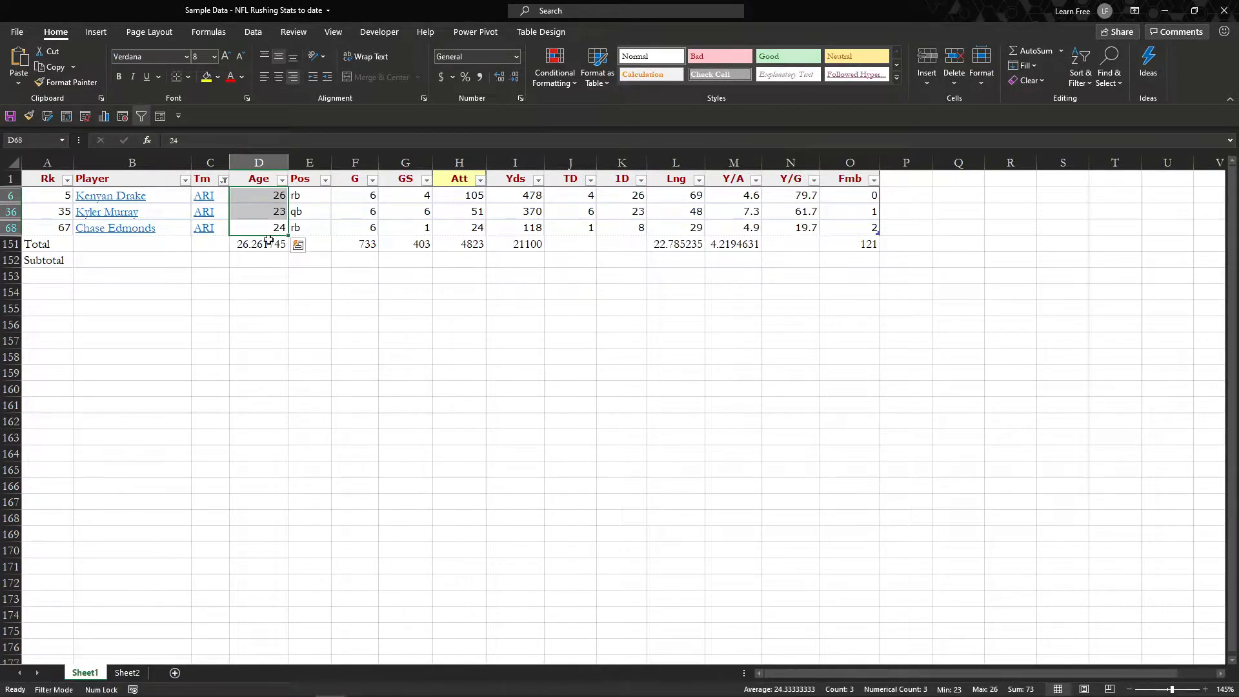
Select the visible GS values and the visible G values to compare their sums with the Total row
click(411, 244)
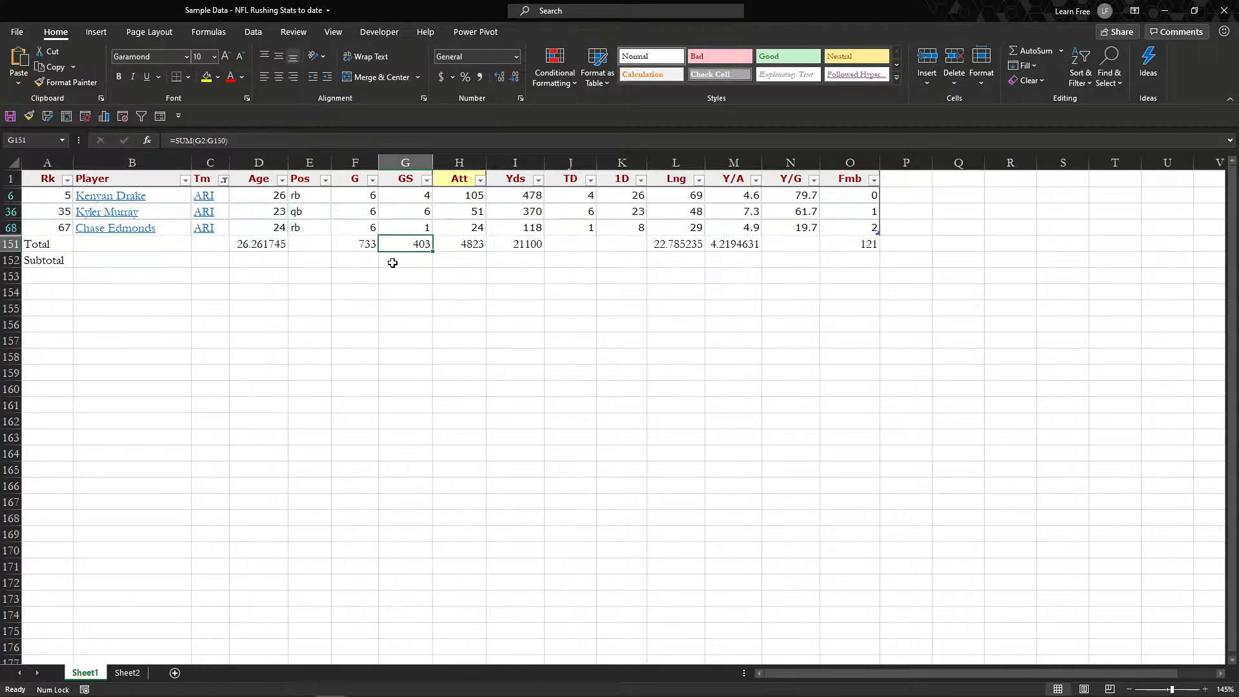
drag(396, 228, 405, 196)
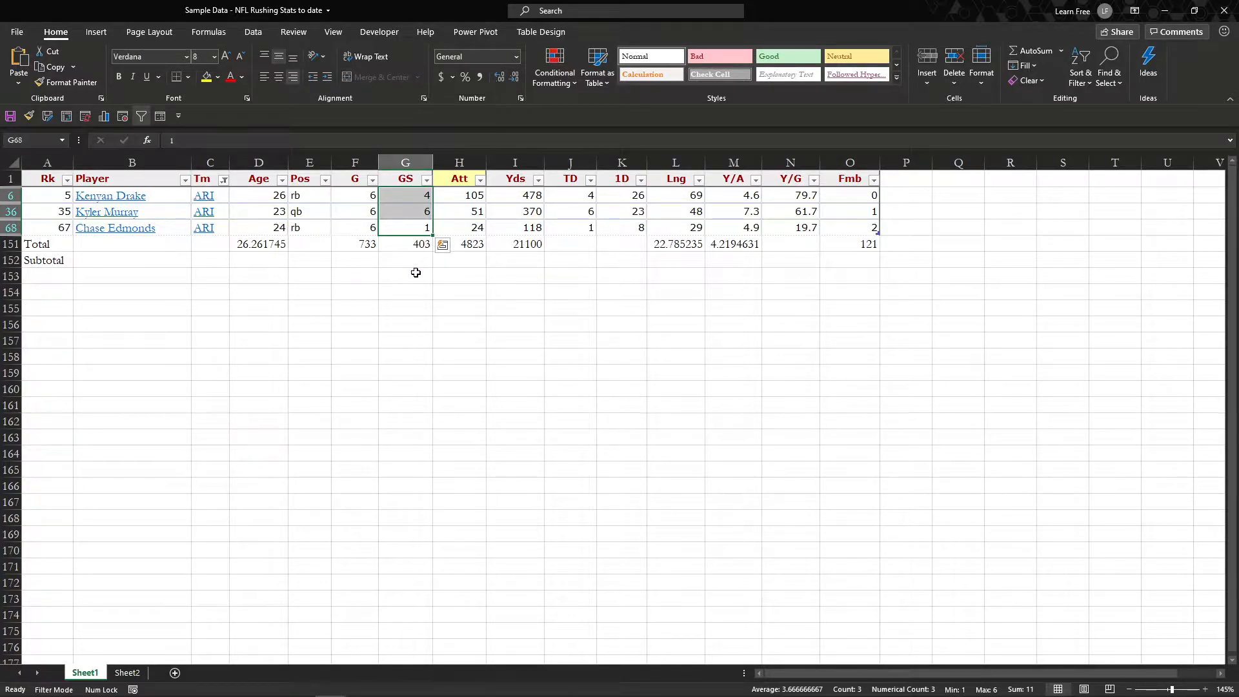
drag(357, 226, 360, 202)
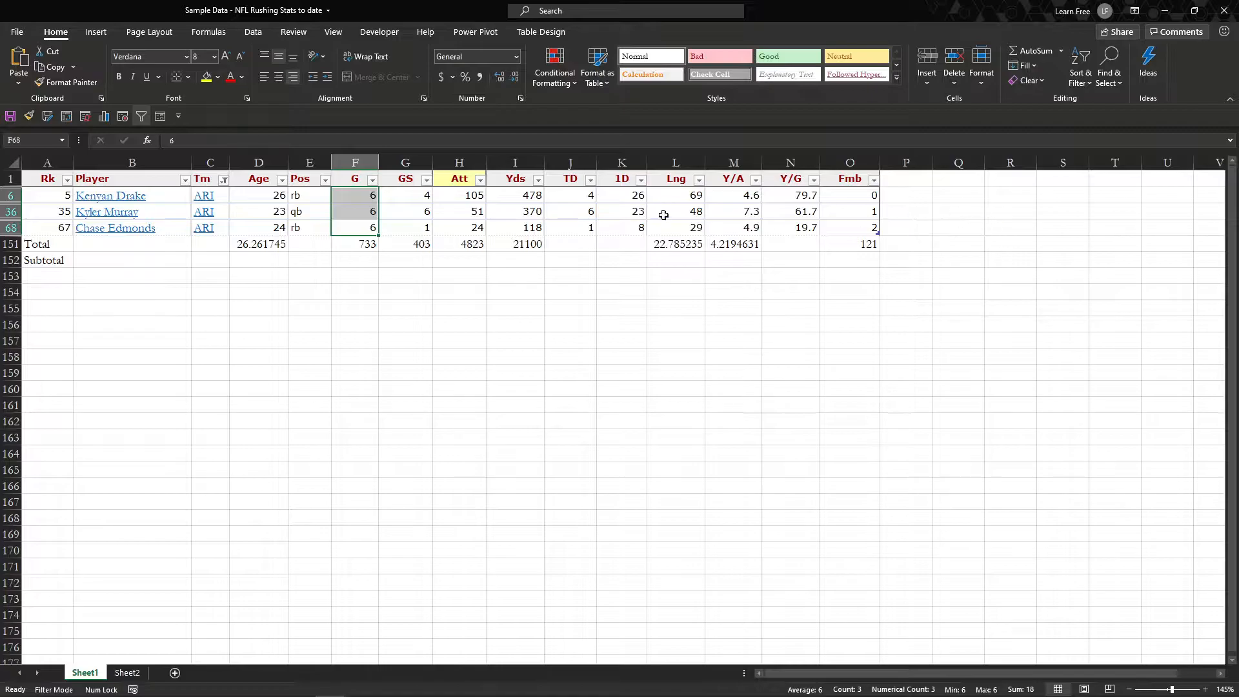
Clear the filter from the Tm column so all teams are listed
click(308, 180)
key(Home)
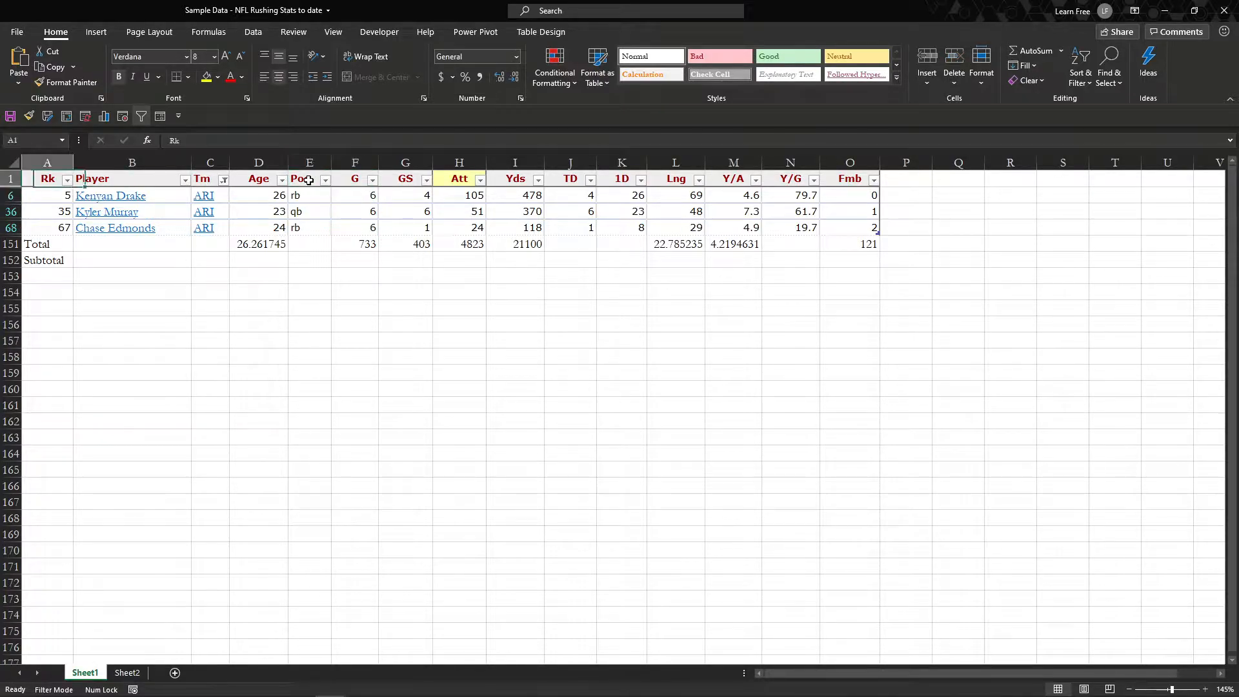
key(Right)
key(Right)
key(alt+Down)
key(Down)
key(Down)
key(Down)
key(Down)
key(Return)
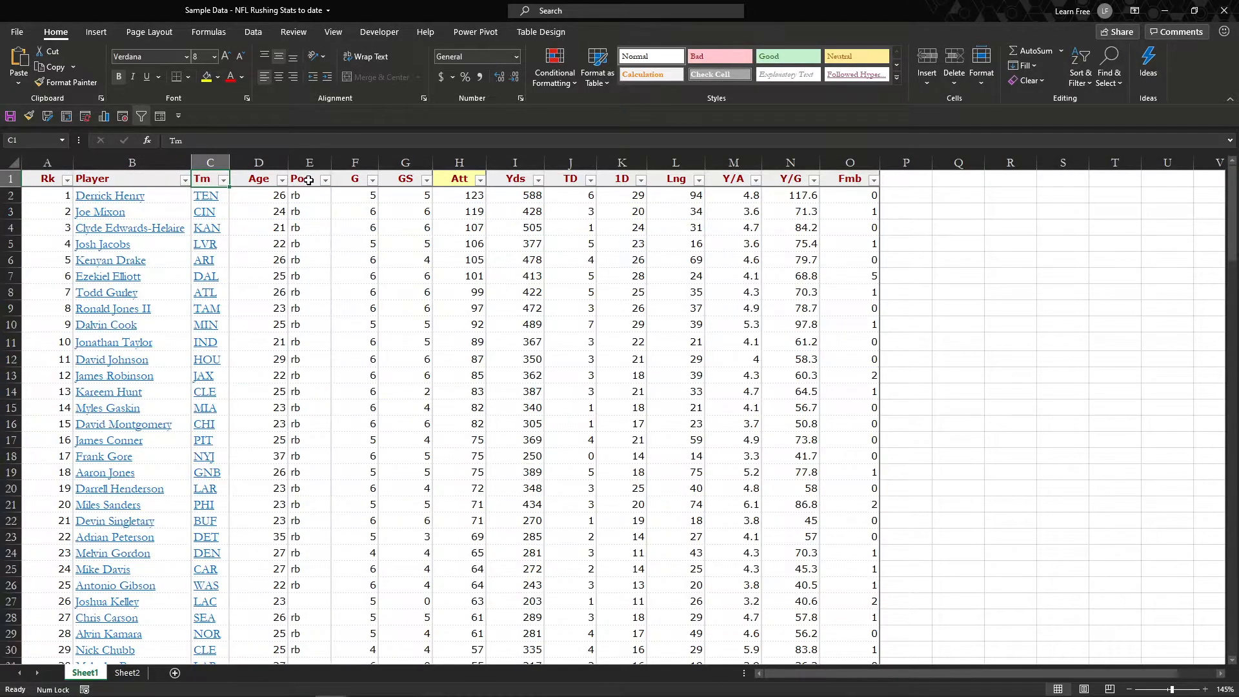
Enter a SUBTOTAL formula in D152 that uses function 1 (AVERAGE) on the table's Age values
key(ctrl+Down)
key(Down)
key(Down)
key(Down)
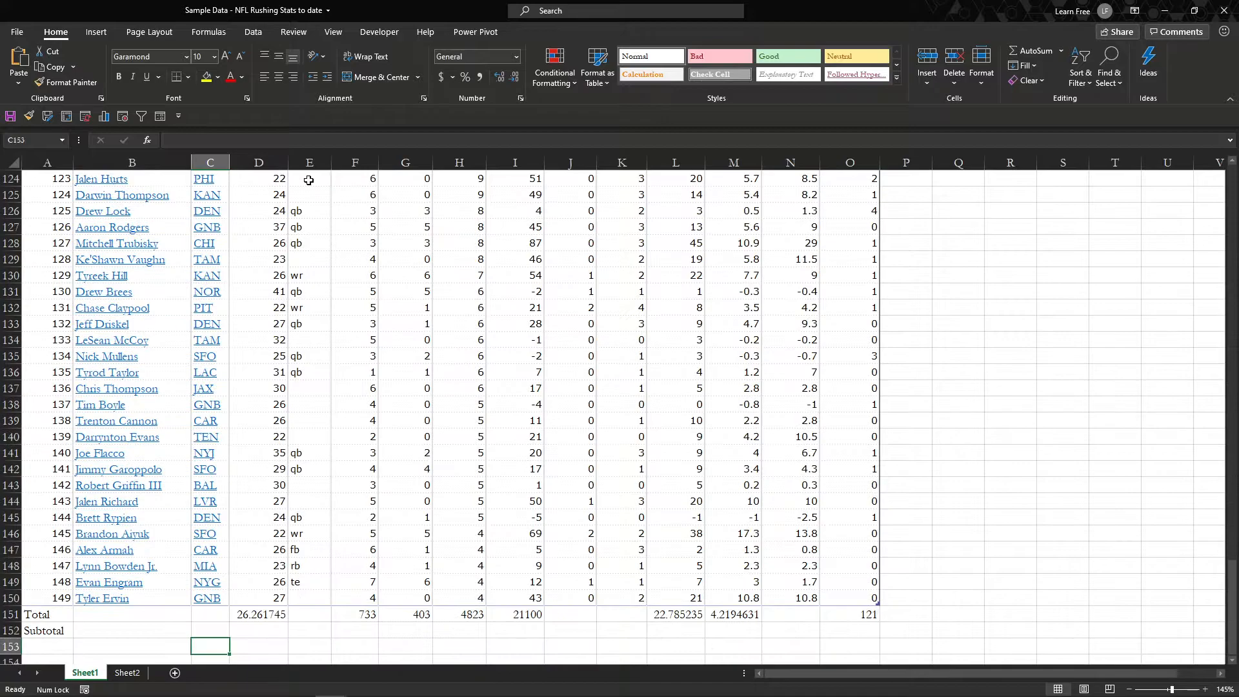
key(Up)
key(Right)
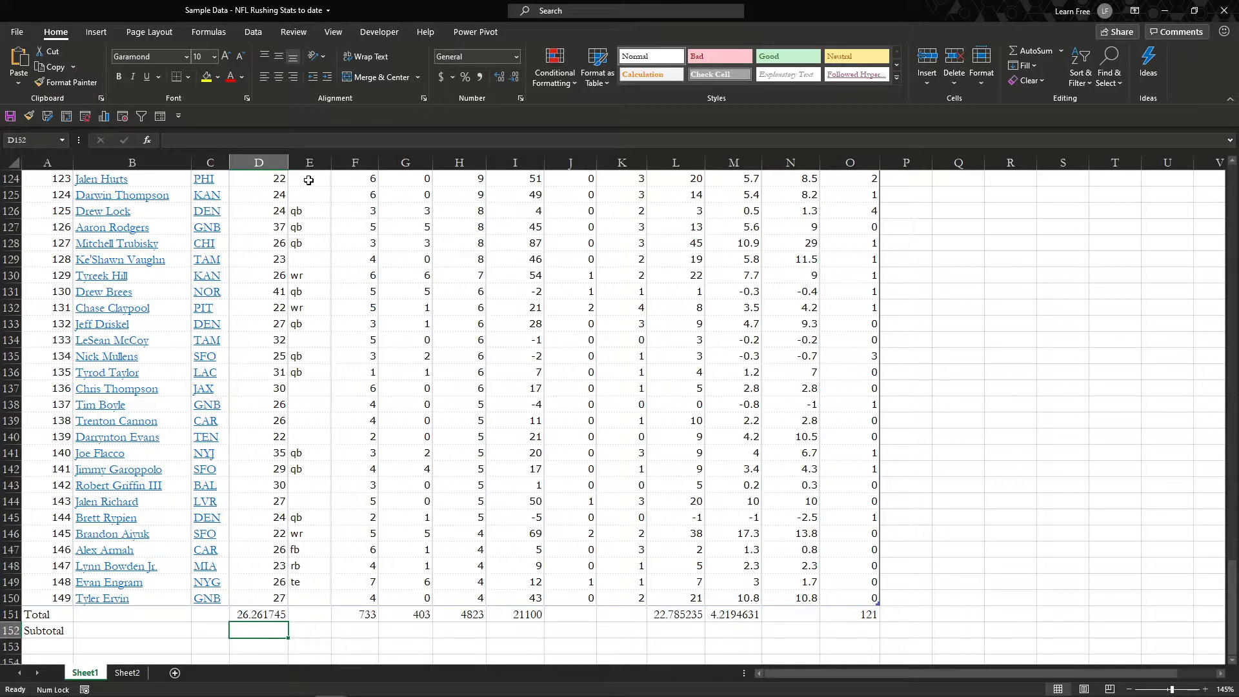
text(=sub)
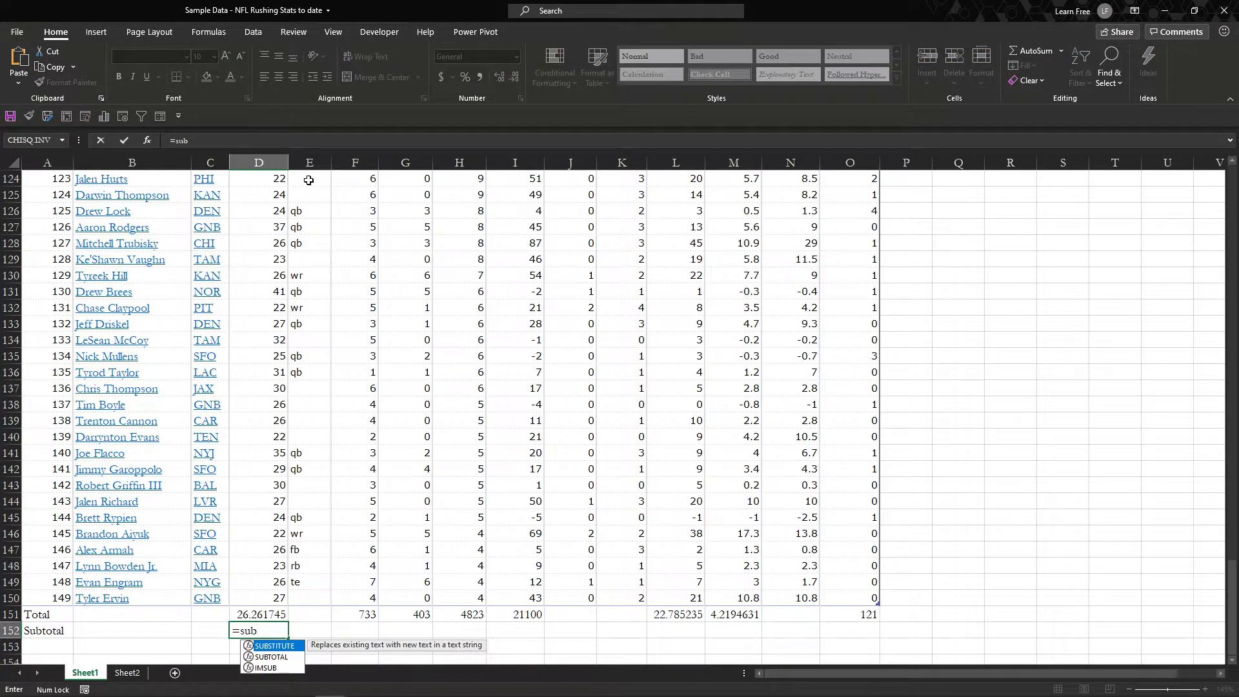
text(t)
key(Tab)
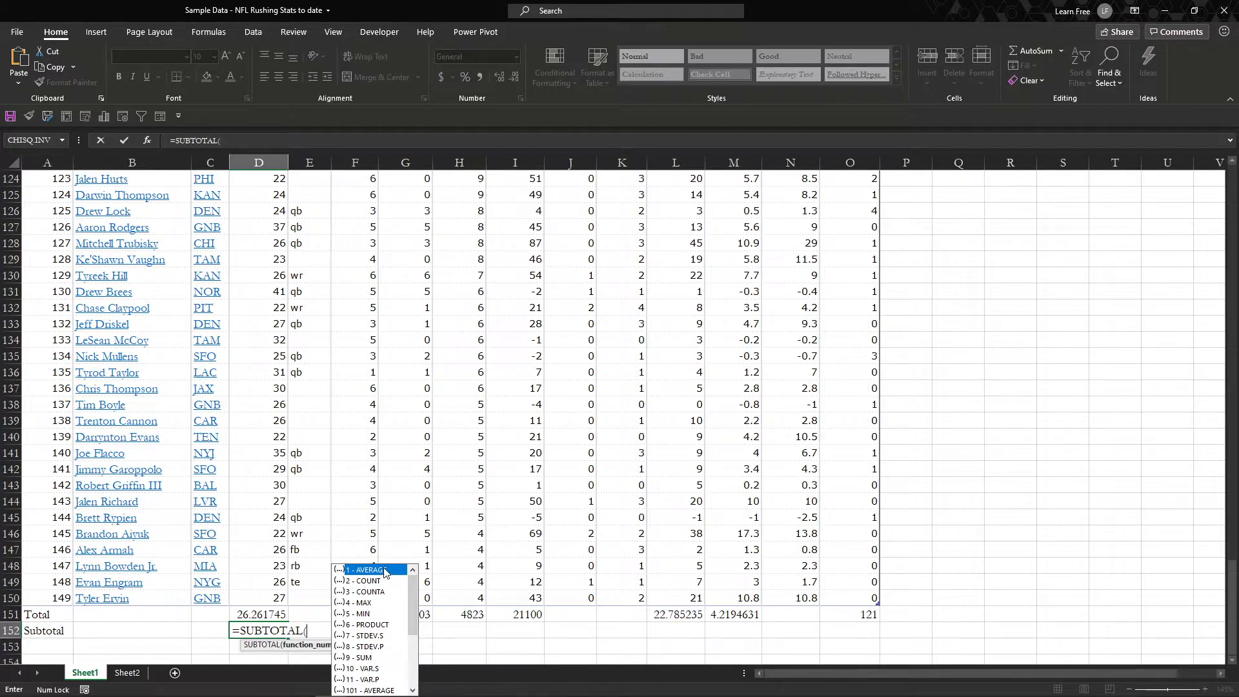
double_click(373, 572)
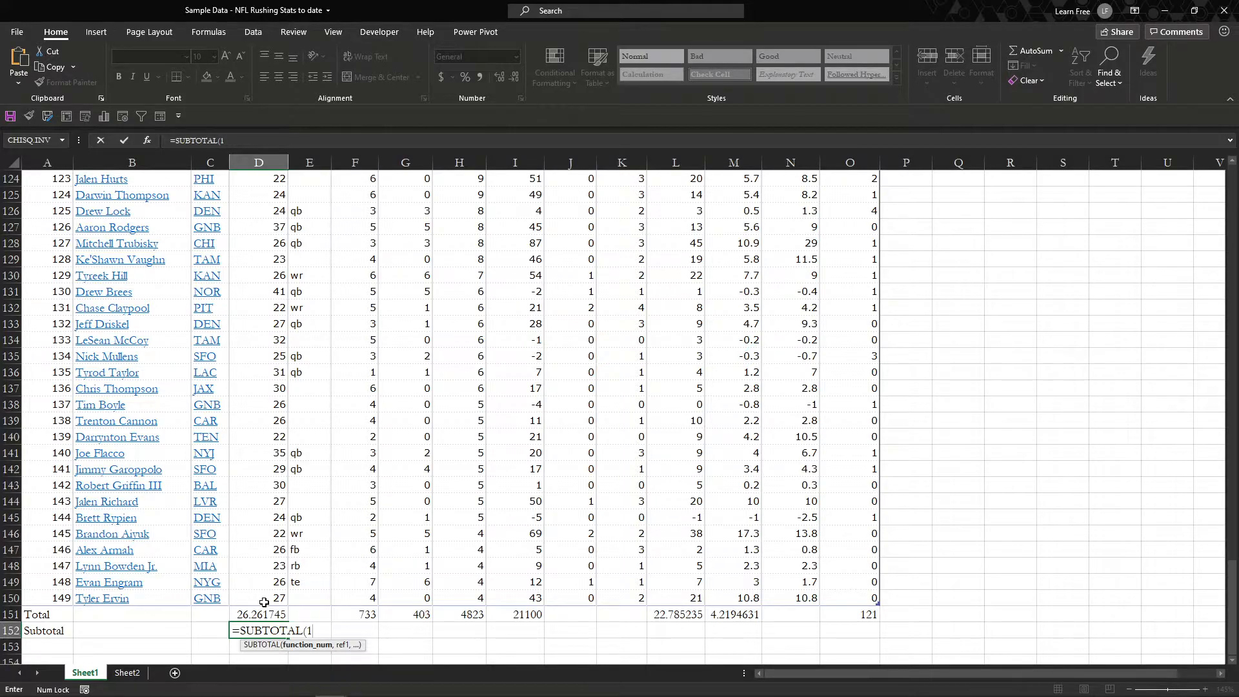
key(Return)
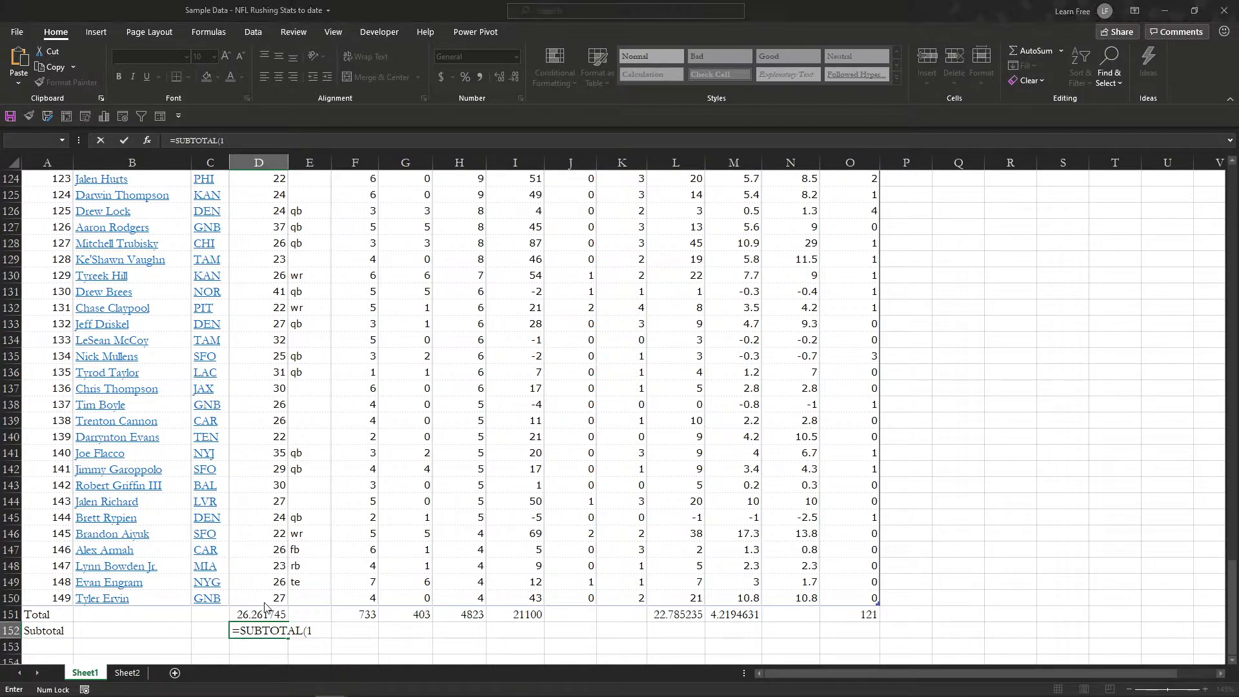
click(626, 391)
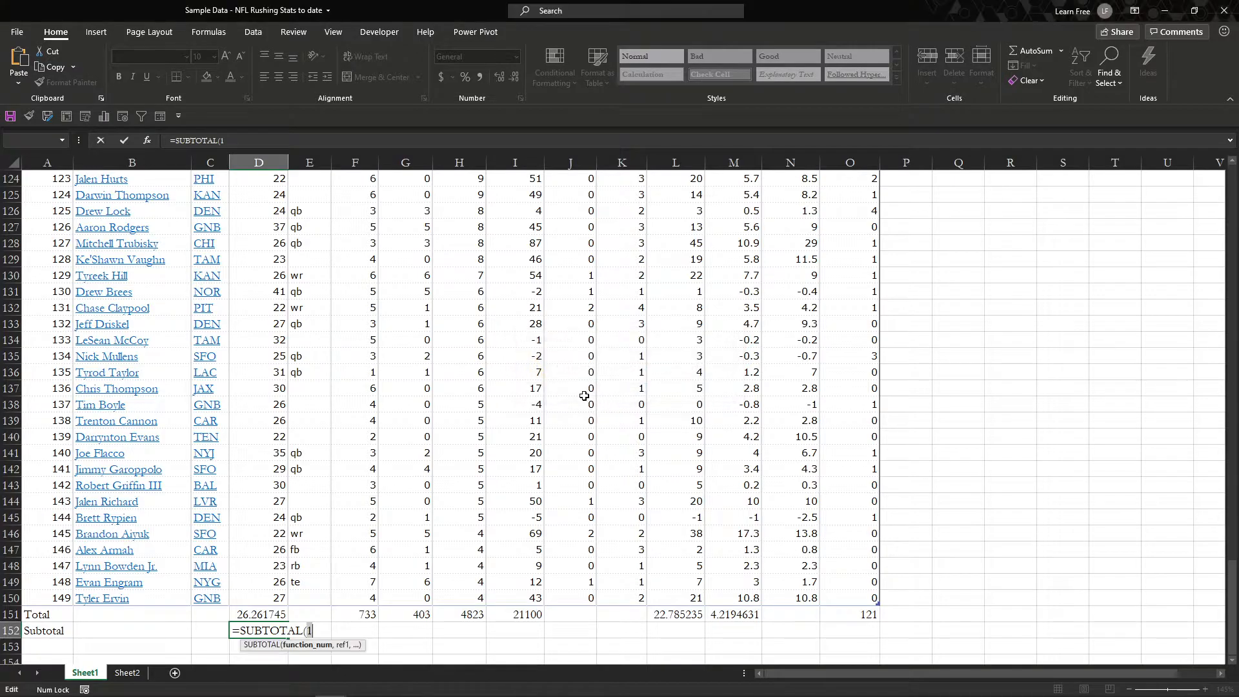
text(,)
drag(275, 599, 270, 2)
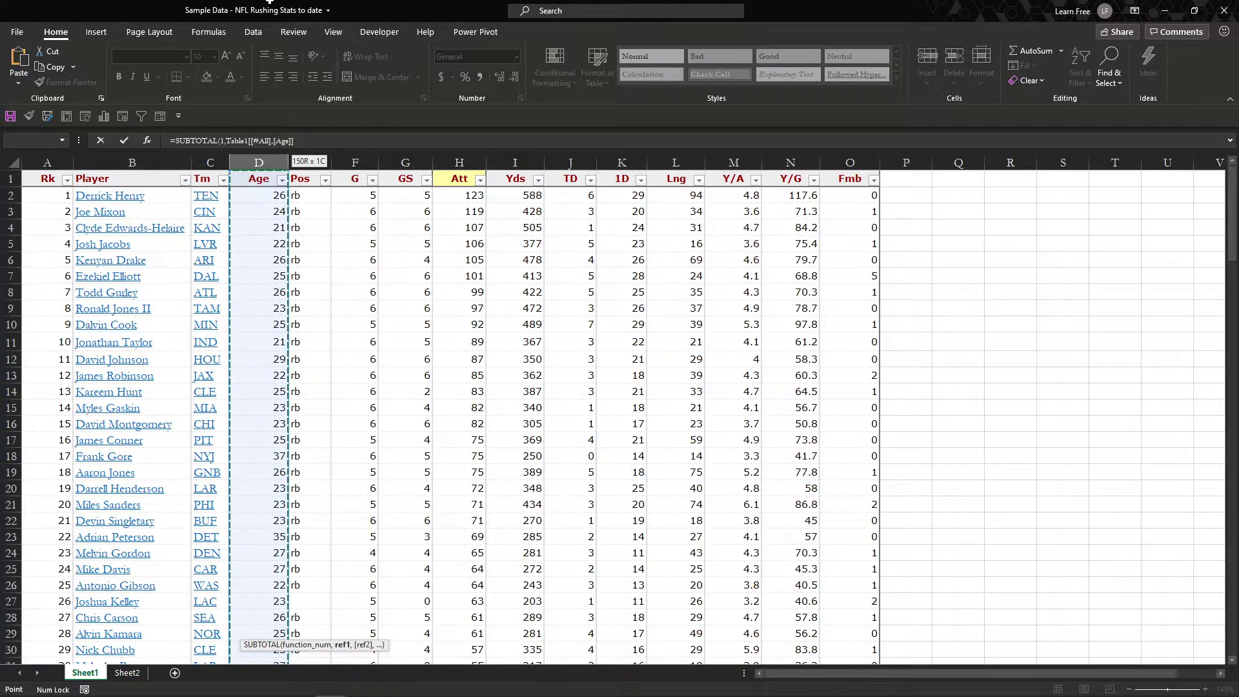
drag(268, 178, 268, 199)
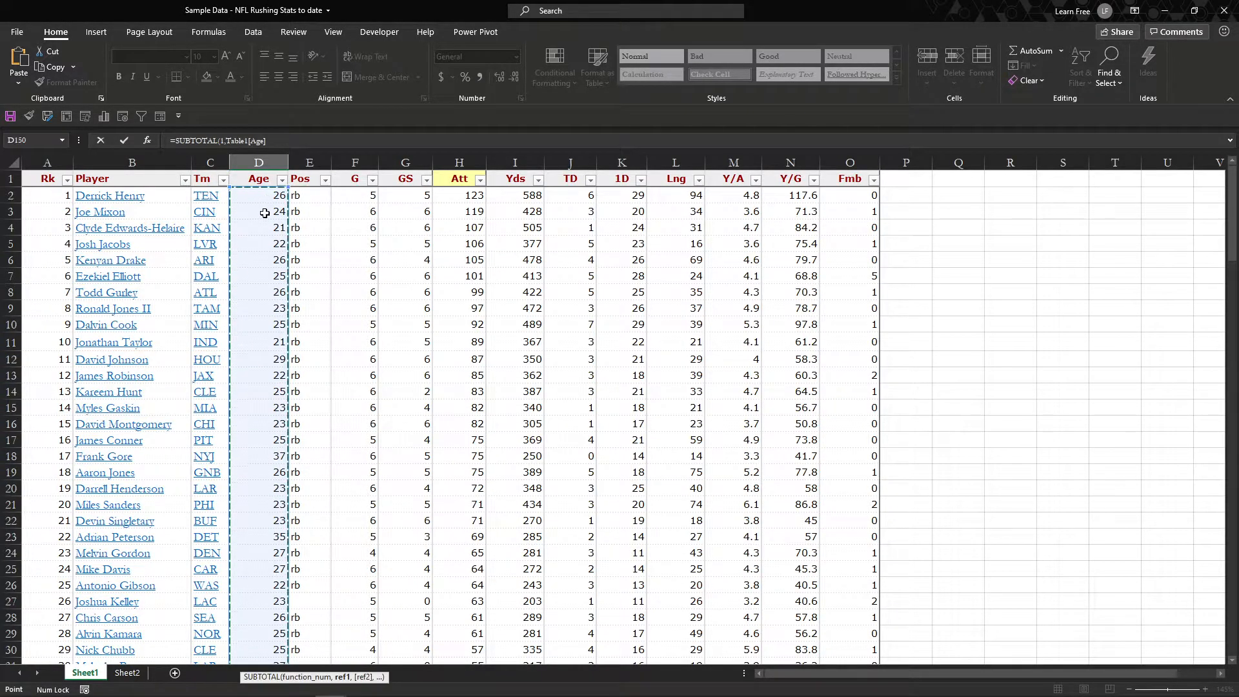
key(Return)
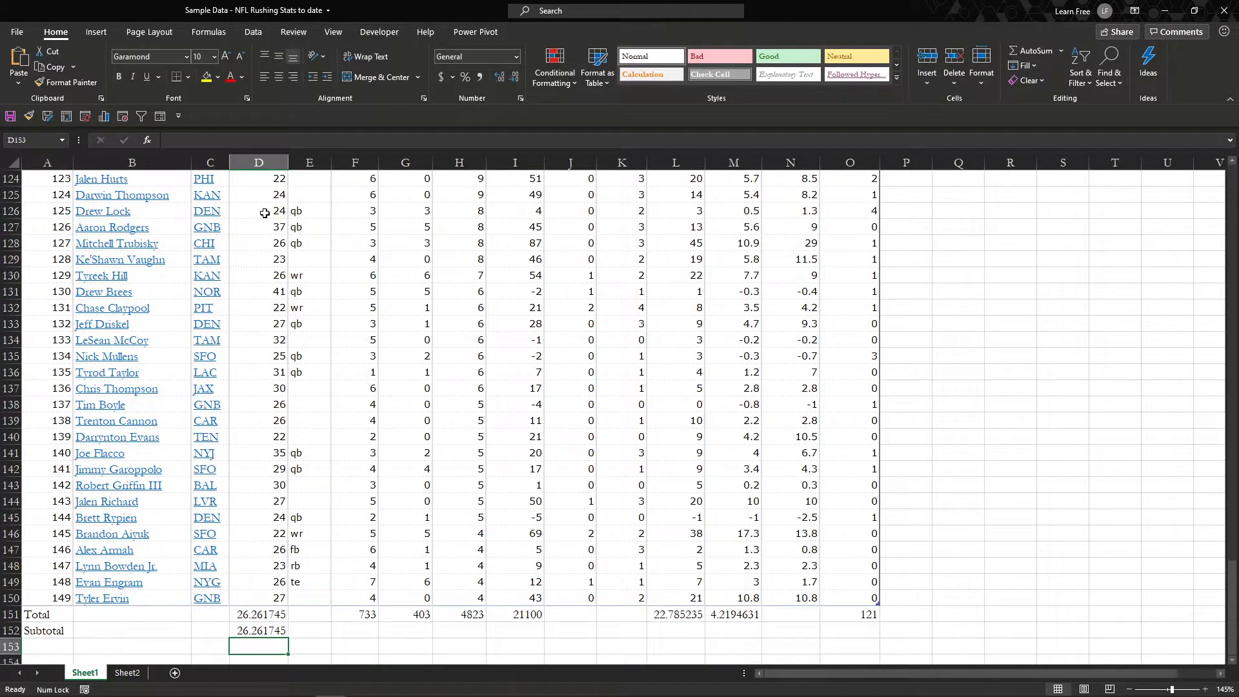
Filter the Tm column to show only the ARI team
scroll(265, 213, up, 20)
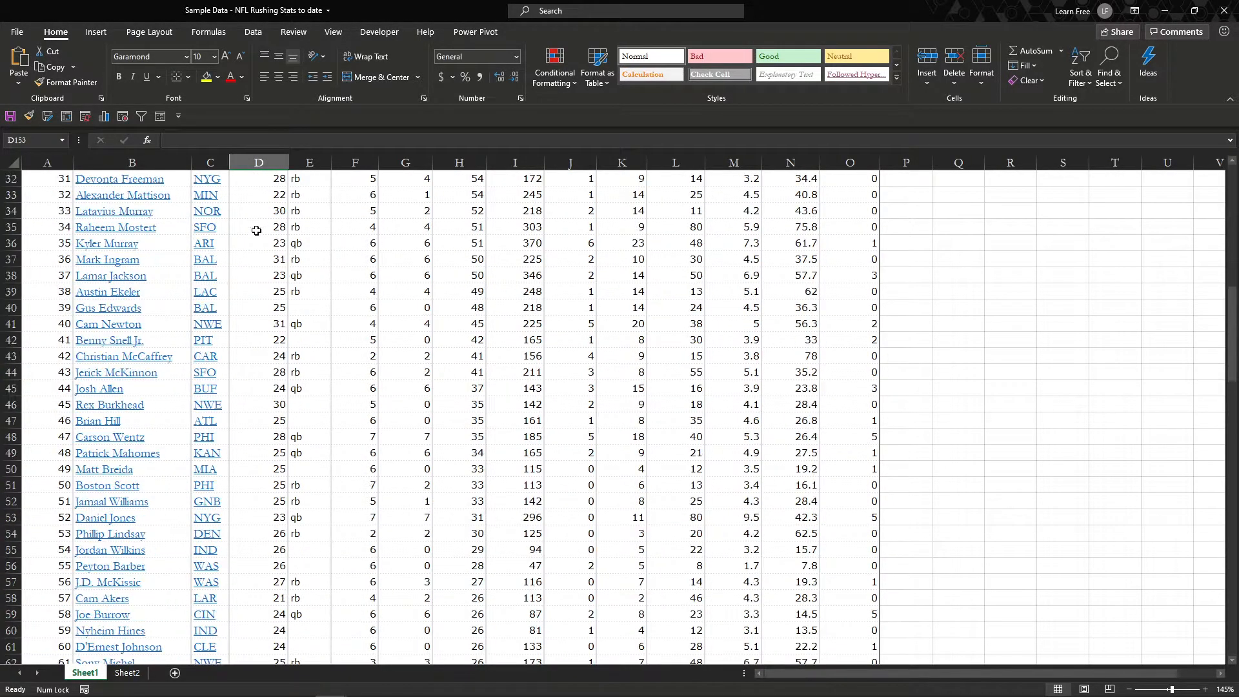
click(281, 180)
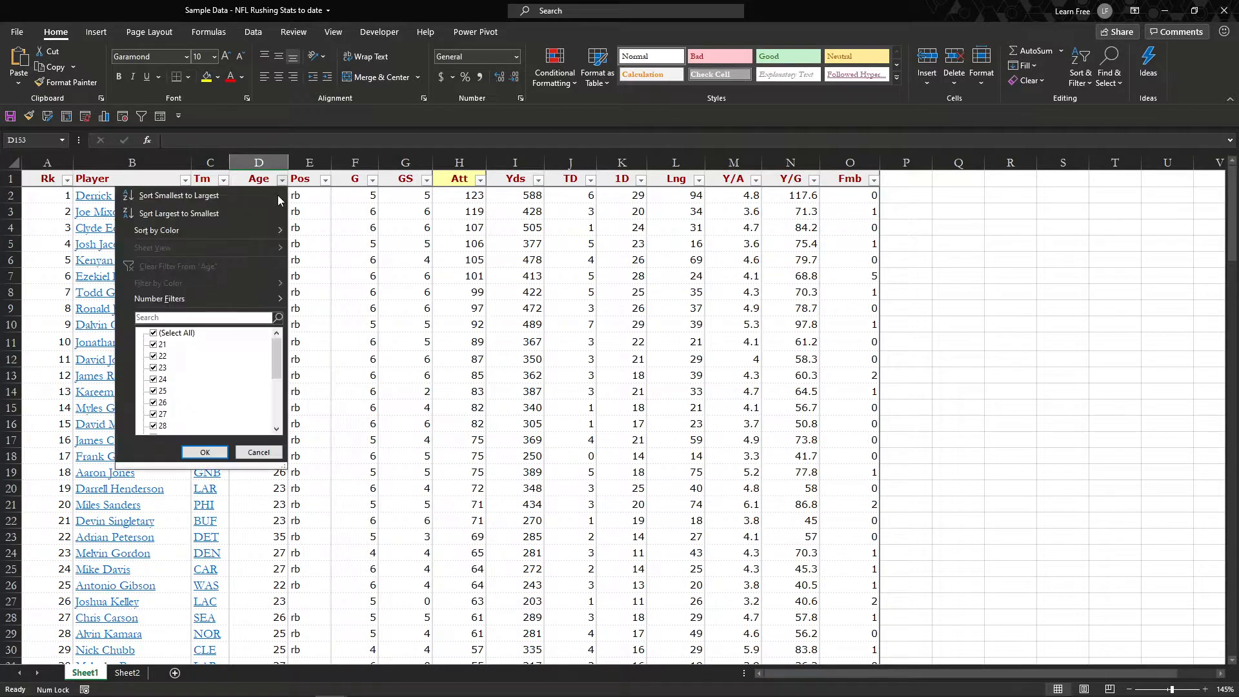
key(Escape)
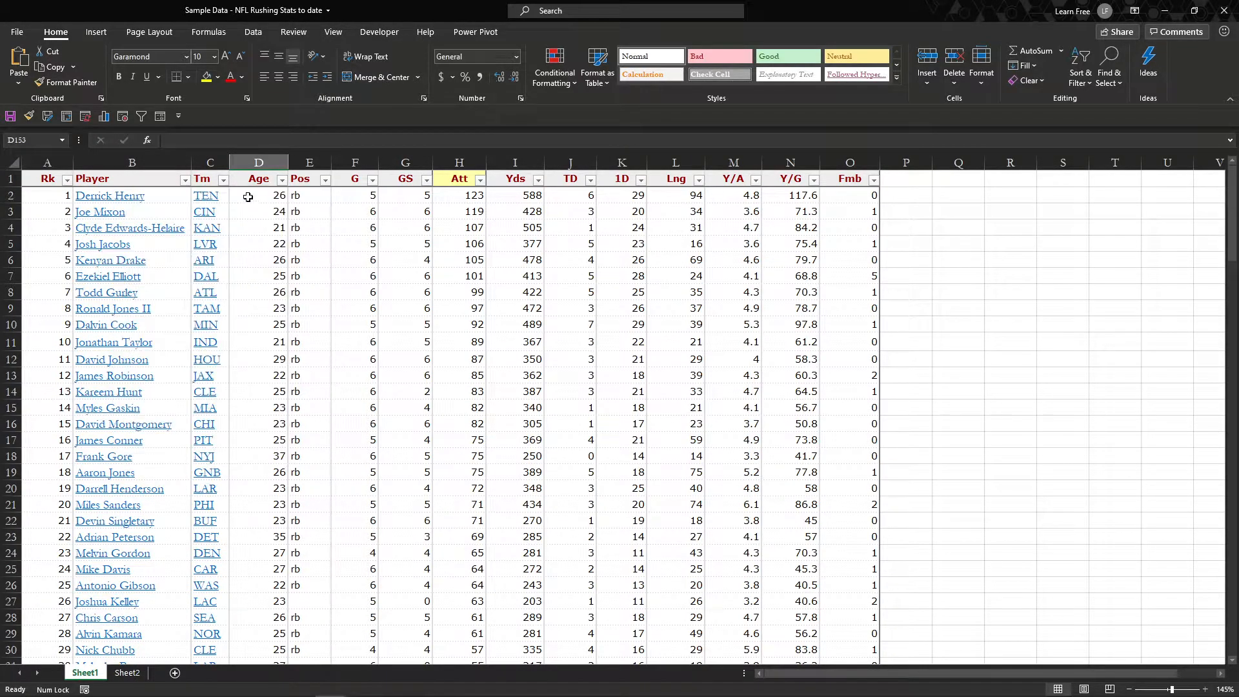
click(224, 179)
click(105, 332)
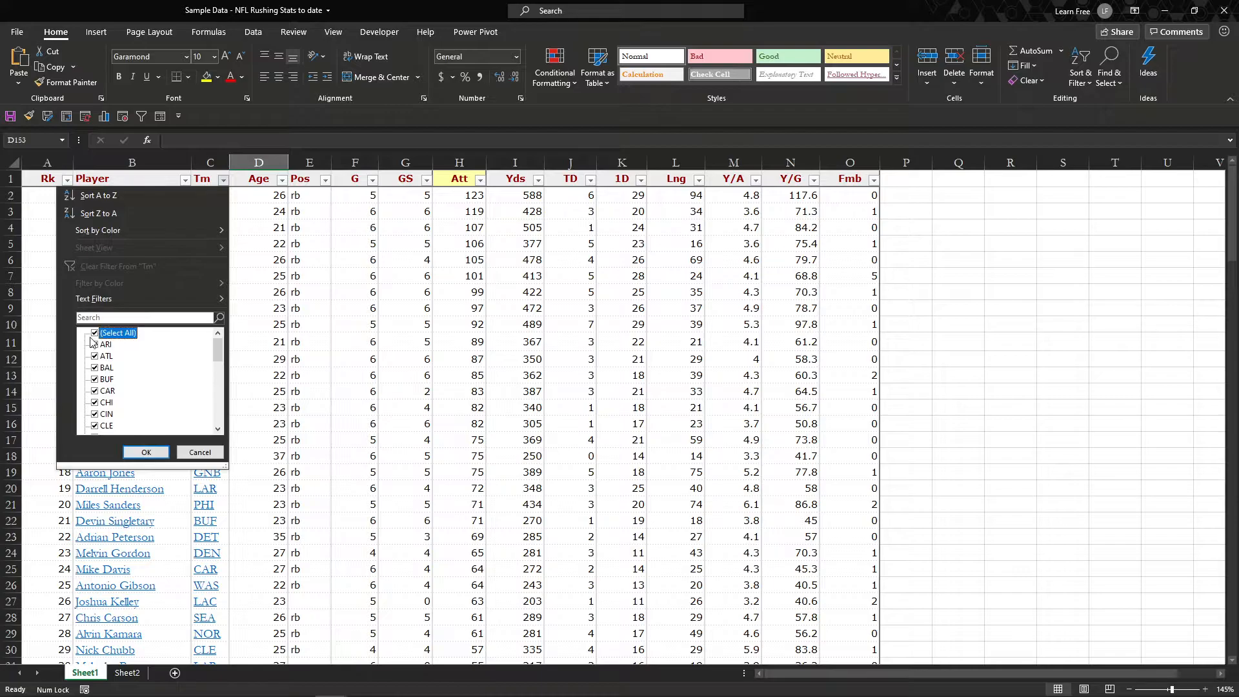
click(95, 344)
click(136, 446)
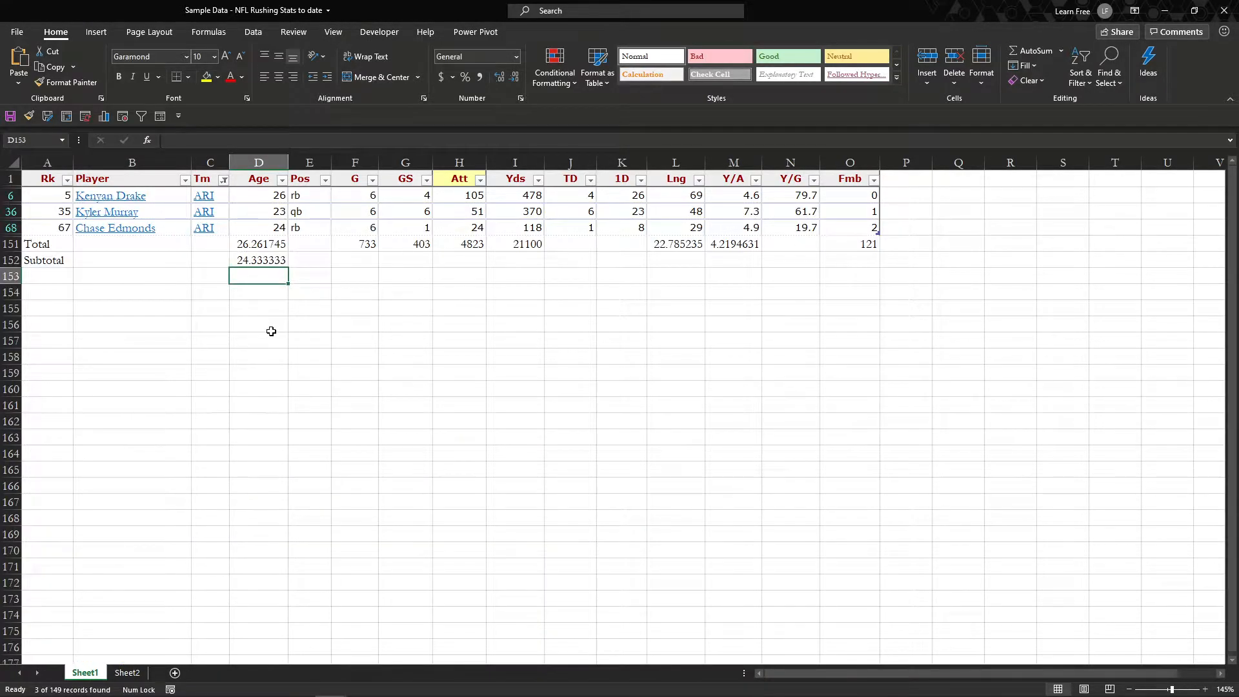
Compare the D152 subtotal with the average of the visible Age cells, and clear the filter from the Tm column
click(260, 261)
drag(279, 230, 276, 200)
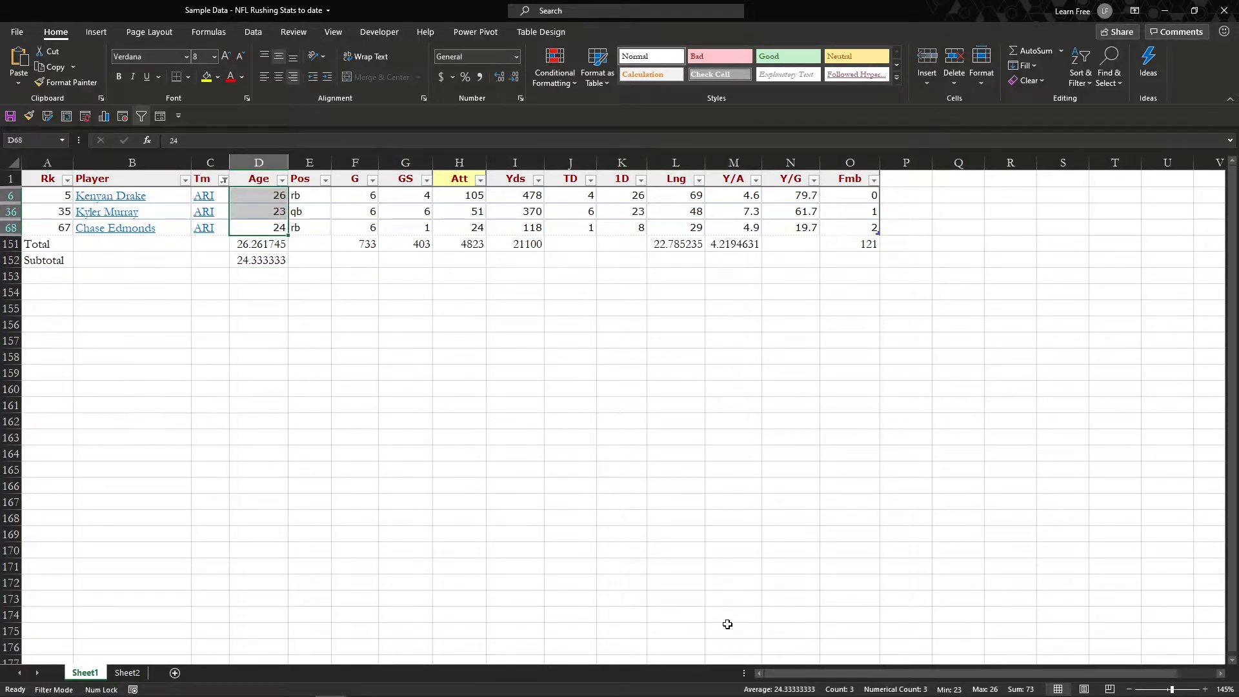
click(224, 180)
click(161, 264)
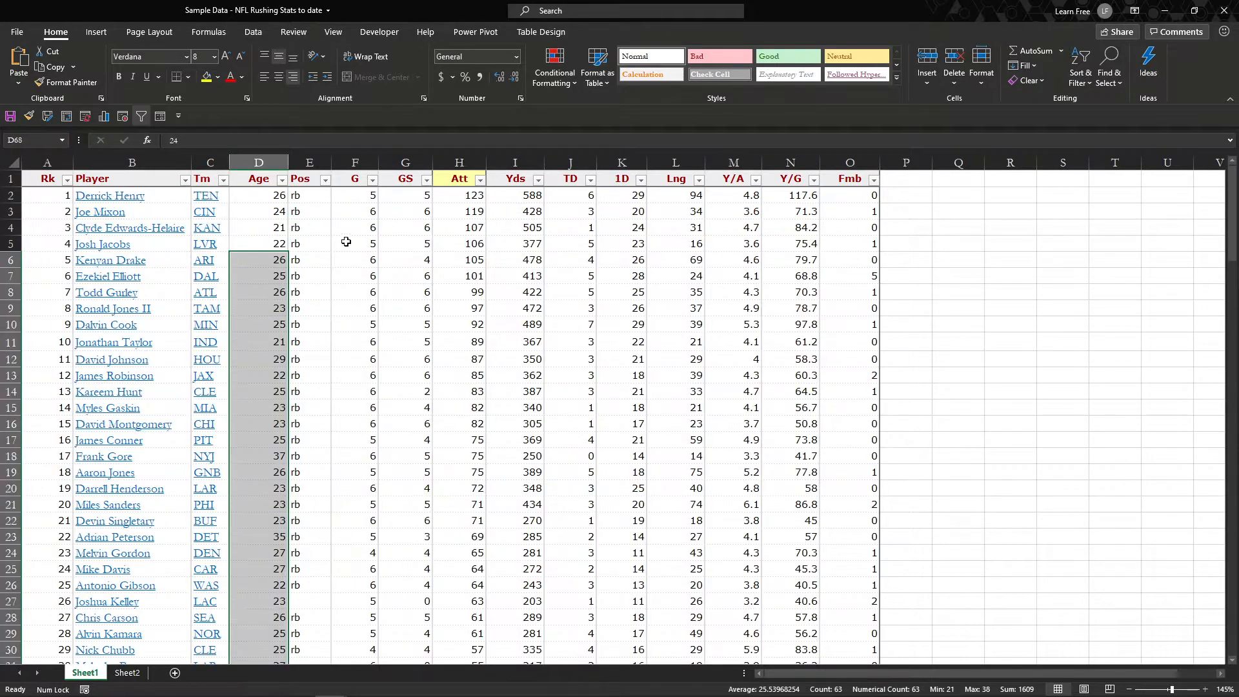
Inspect the Total row's formula for the G column in F151
click(326, 236)
key(Right)
key(ctrl+Down)
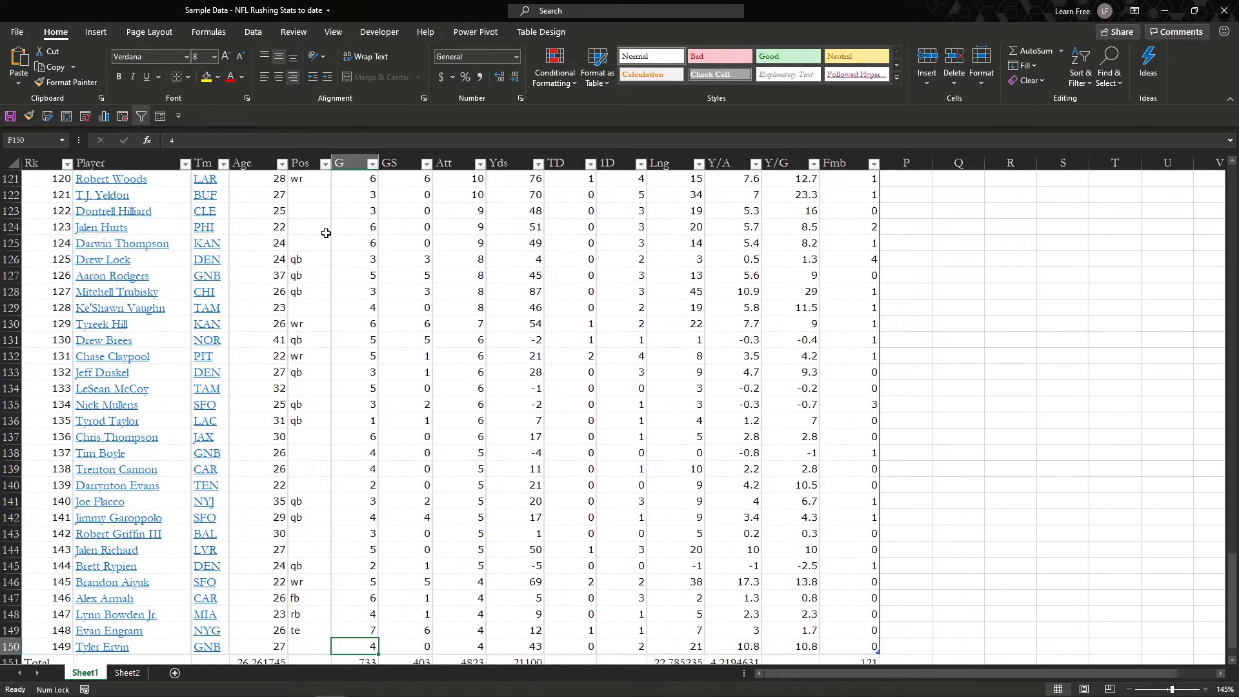
key(Down)
key(Down)
key(Up)
key(Up)
key(F2)
key(Escape)
key(Down)
Enter a SUBTOTAL formula in F152 that uses function 9 (SUM) on the table's G values
text(=SUBTOTAL()
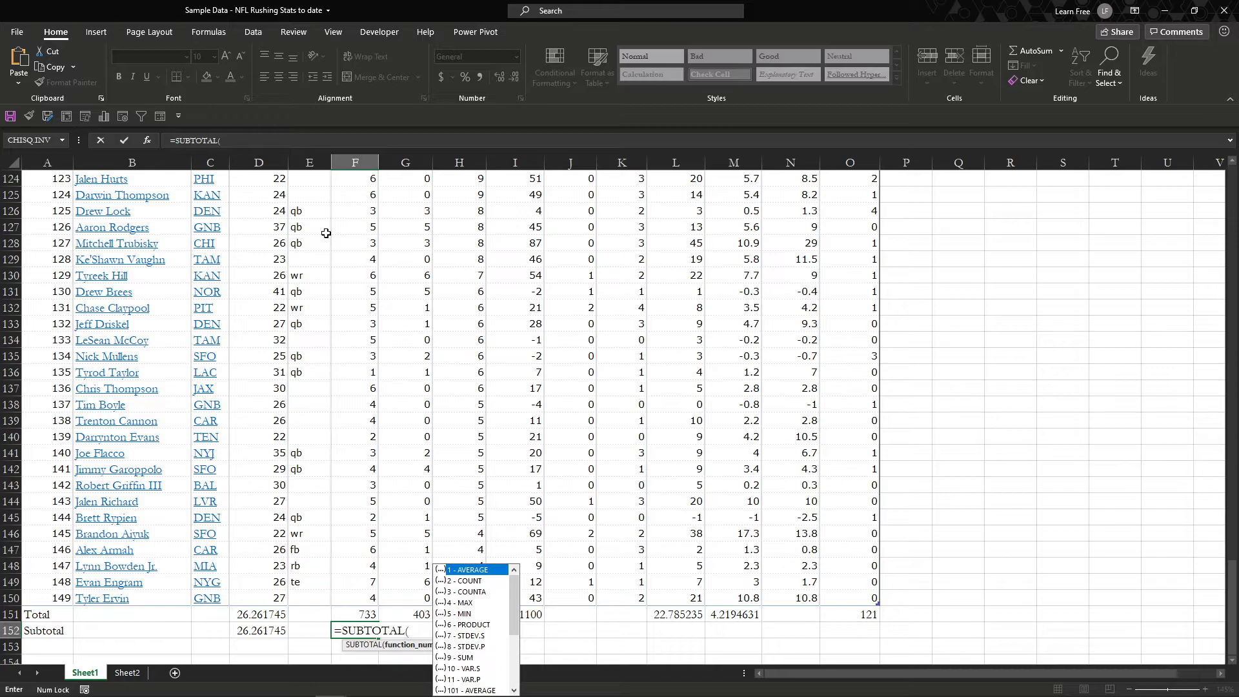
double_click(475, 659)
text(,)
click(365, 598)
key(ctrl+shift+Up)
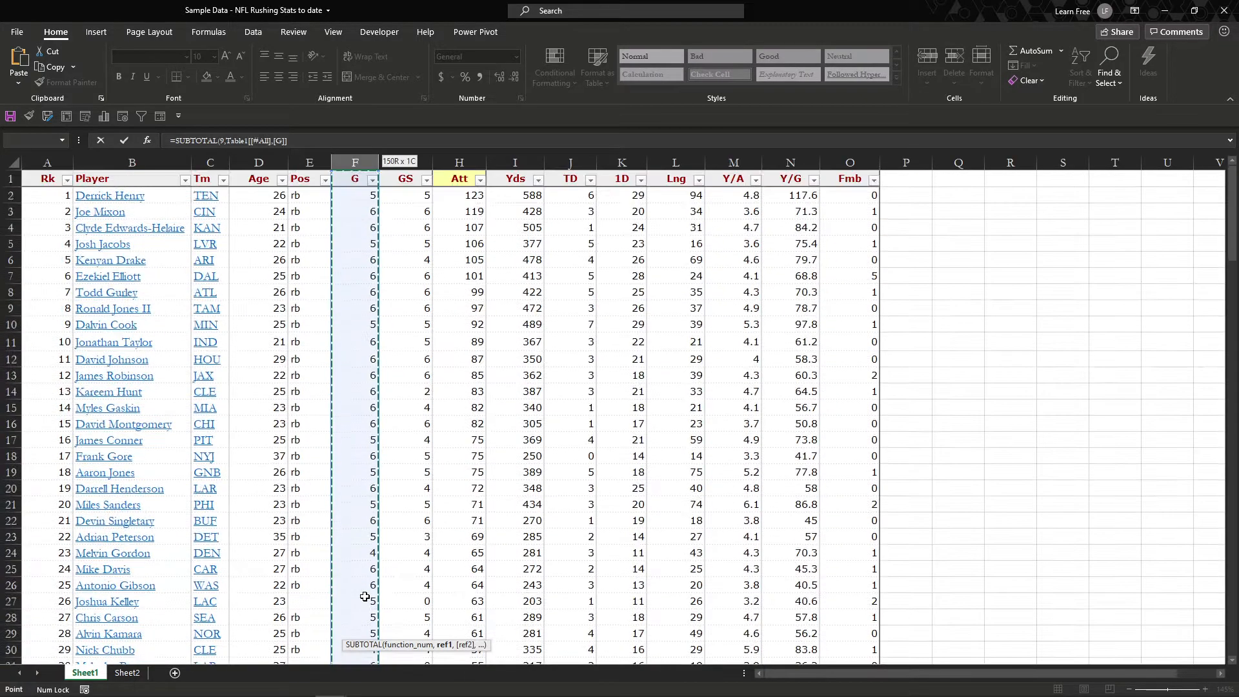
text())
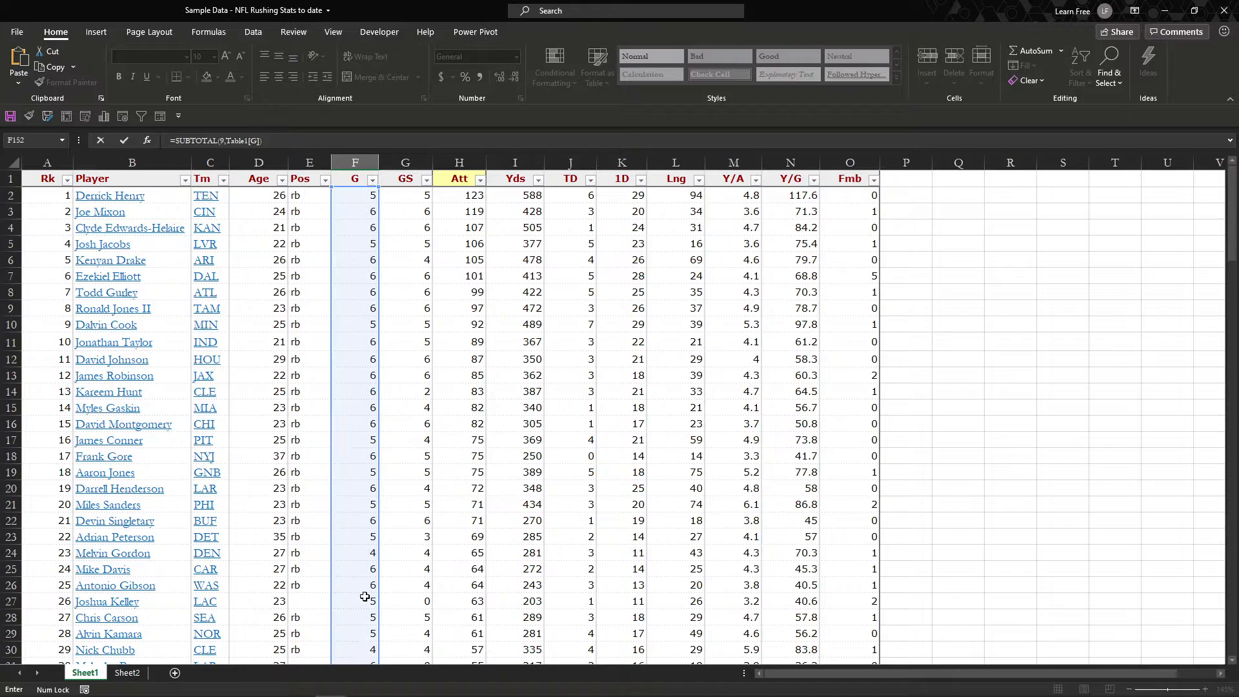
key(Return)
Try to reuse the F152 subtotal formula by copying it into G152, and inspect which column the copy references
key(Up)
key(Up)
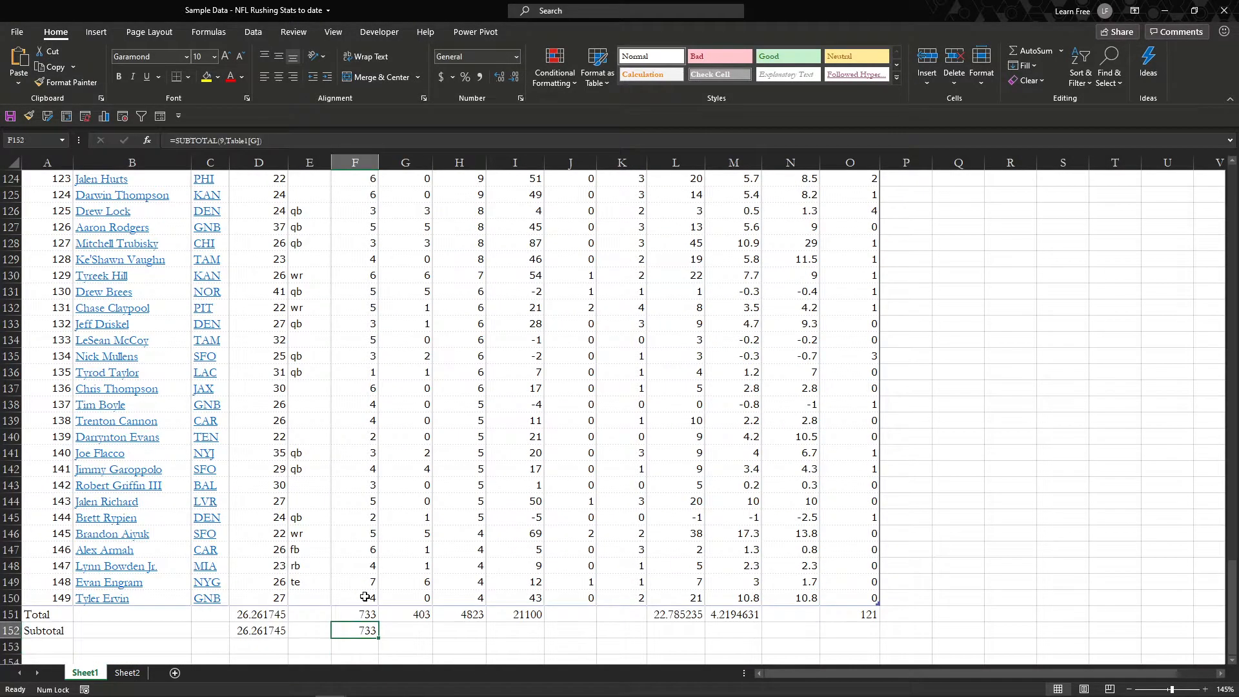
key(Right)
key(Left)
key(Down)
key(ctrl+c)
key(Right)
key(ctrl+v)
key(F2)
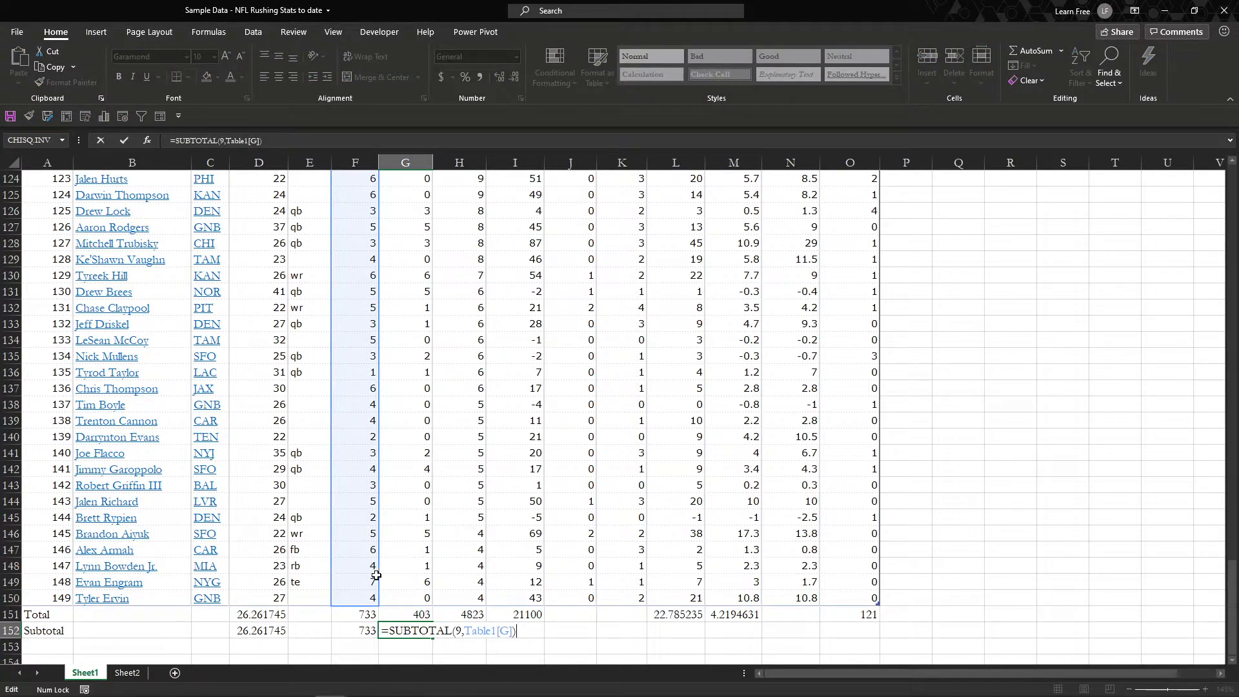
key(Escape)
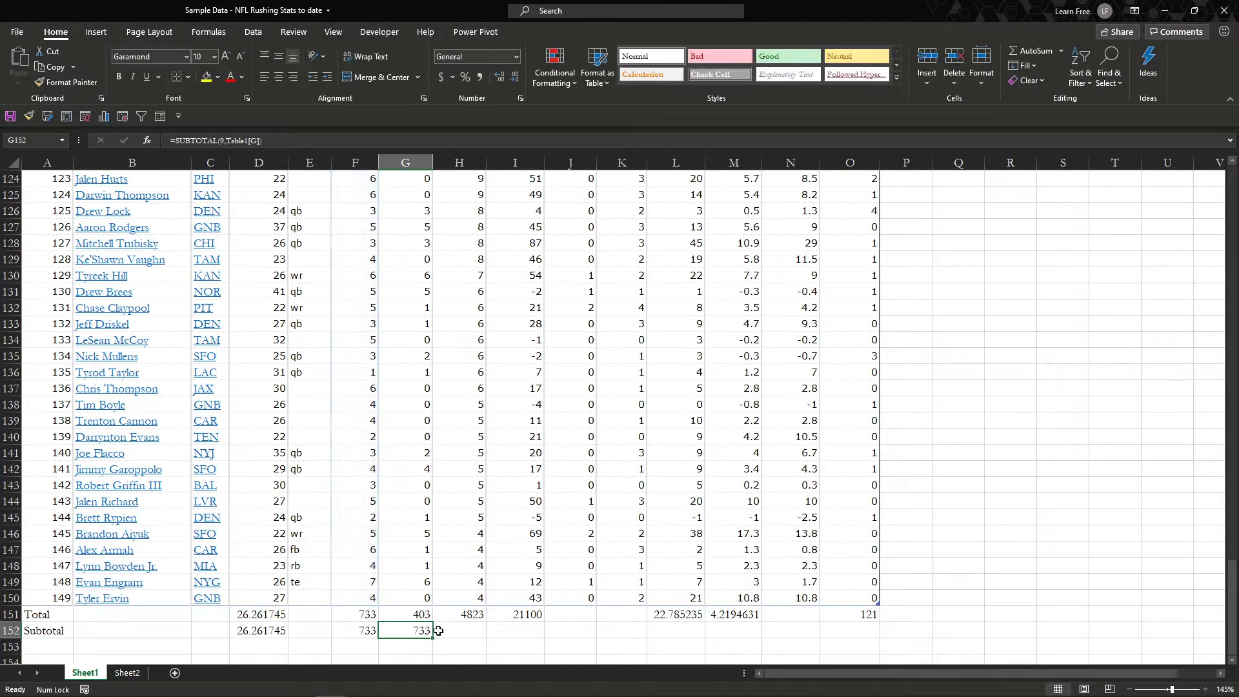
Replace the formula in G152 with a SUBTOTAL that uses function 9 on the table's GS values
text(=subt)
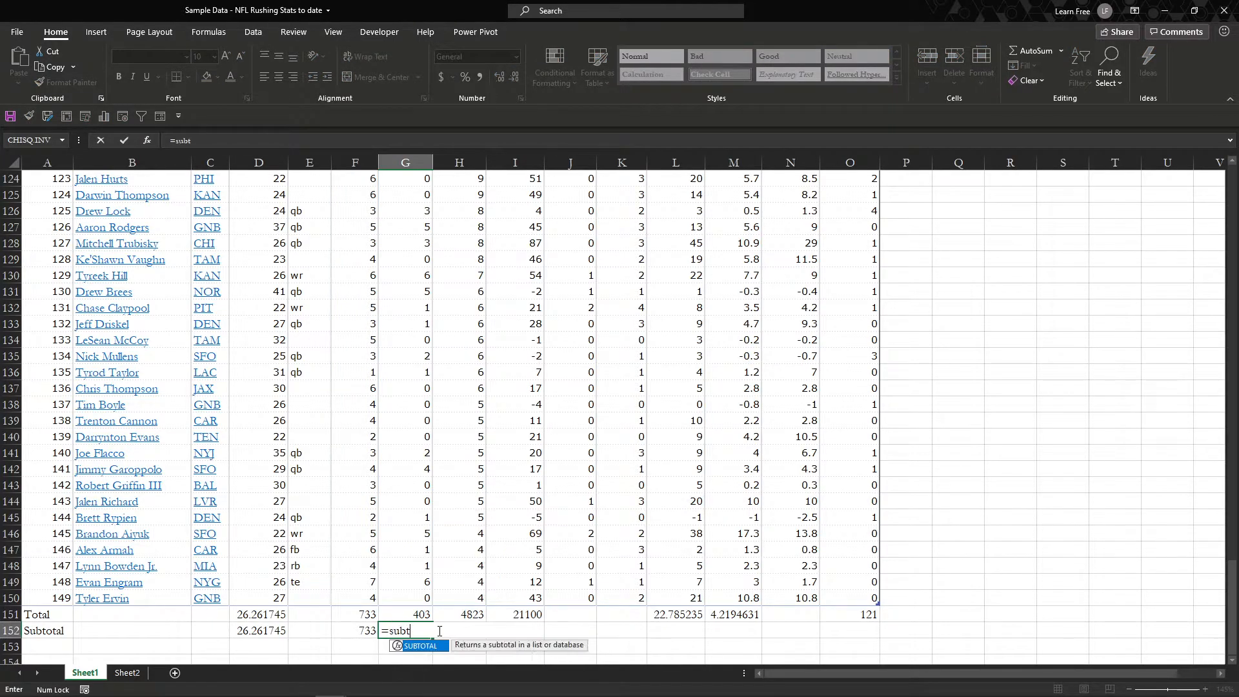
text(o)
key(Tab)
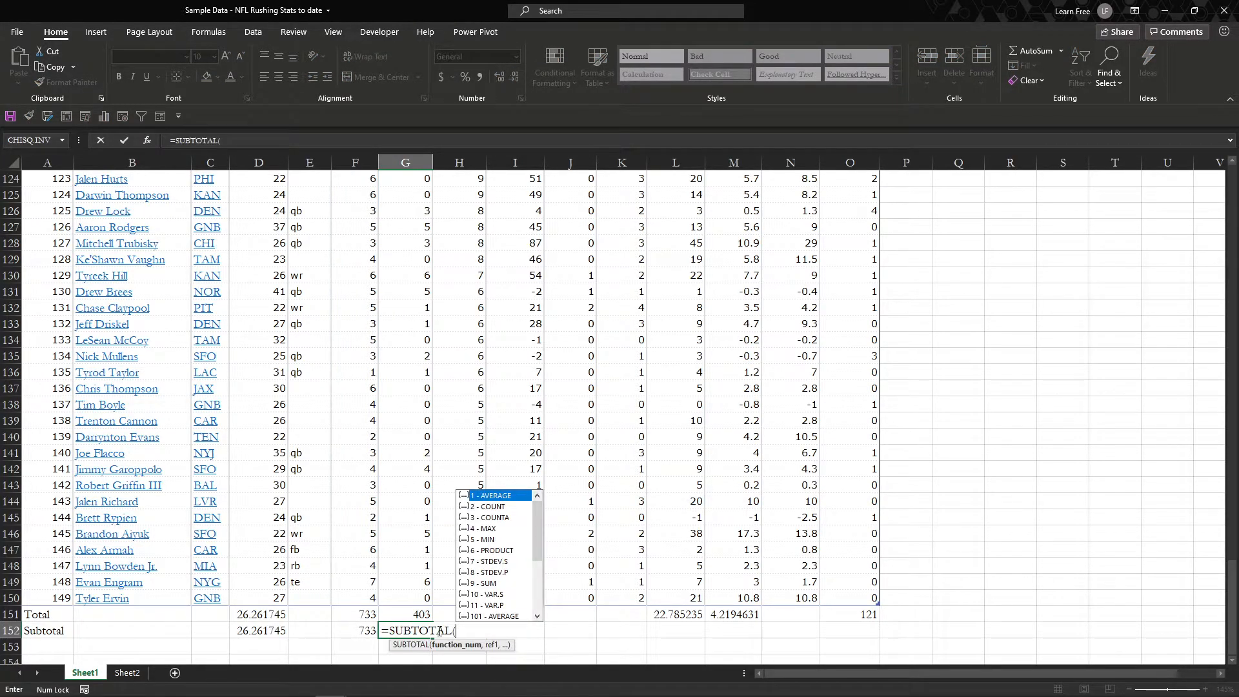
text(9,)
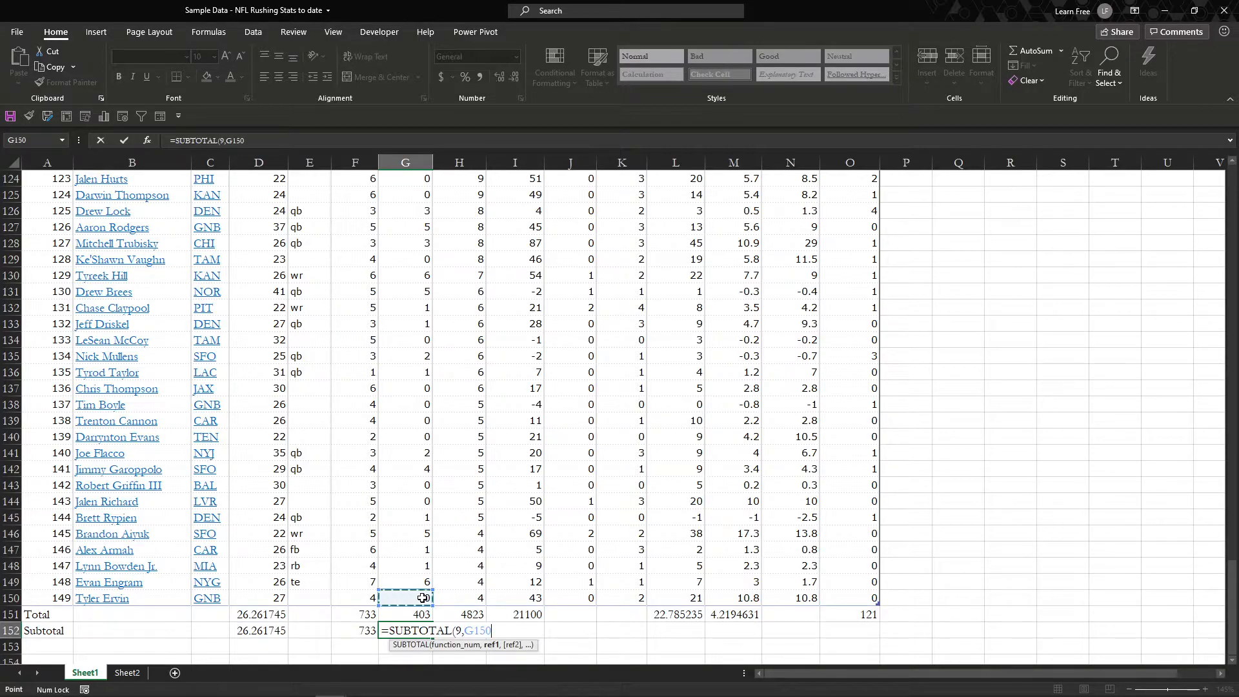
key(ctrl+shift+Up)
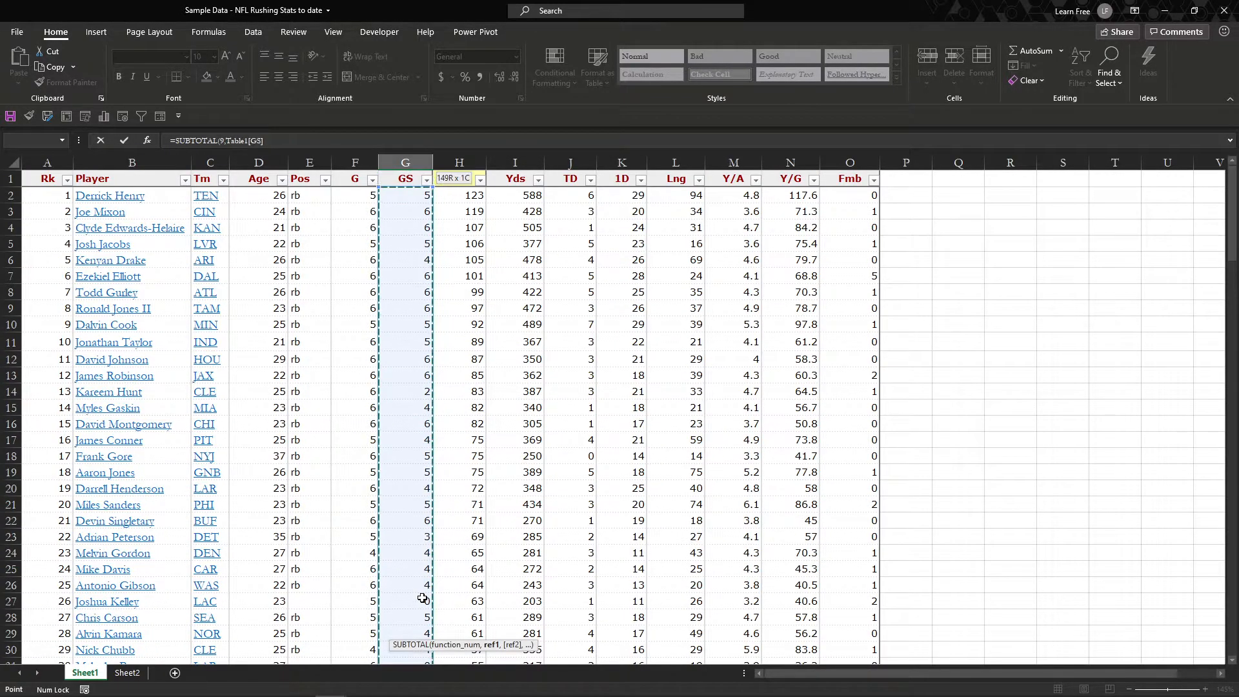
key(Return)
Enter a SUBTOTAL formula in H152 that uses function 9 on the table's Att column
key(Right)
key(Up)
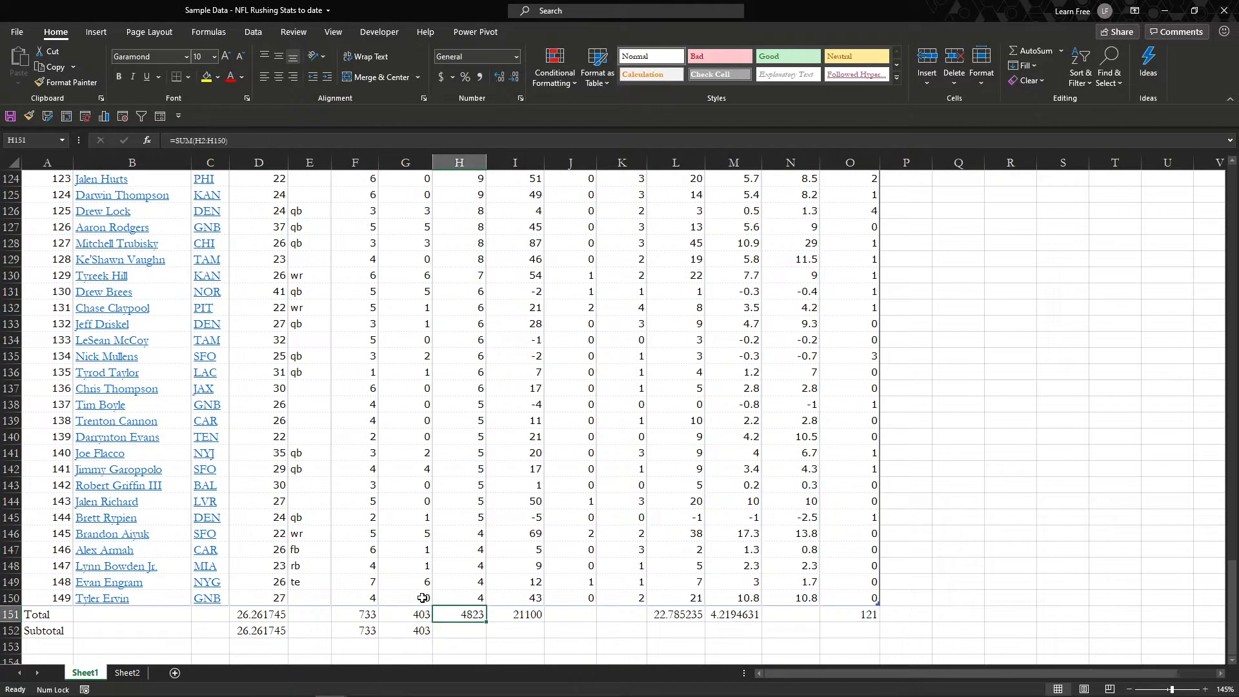
key(Down)
text(=subto)
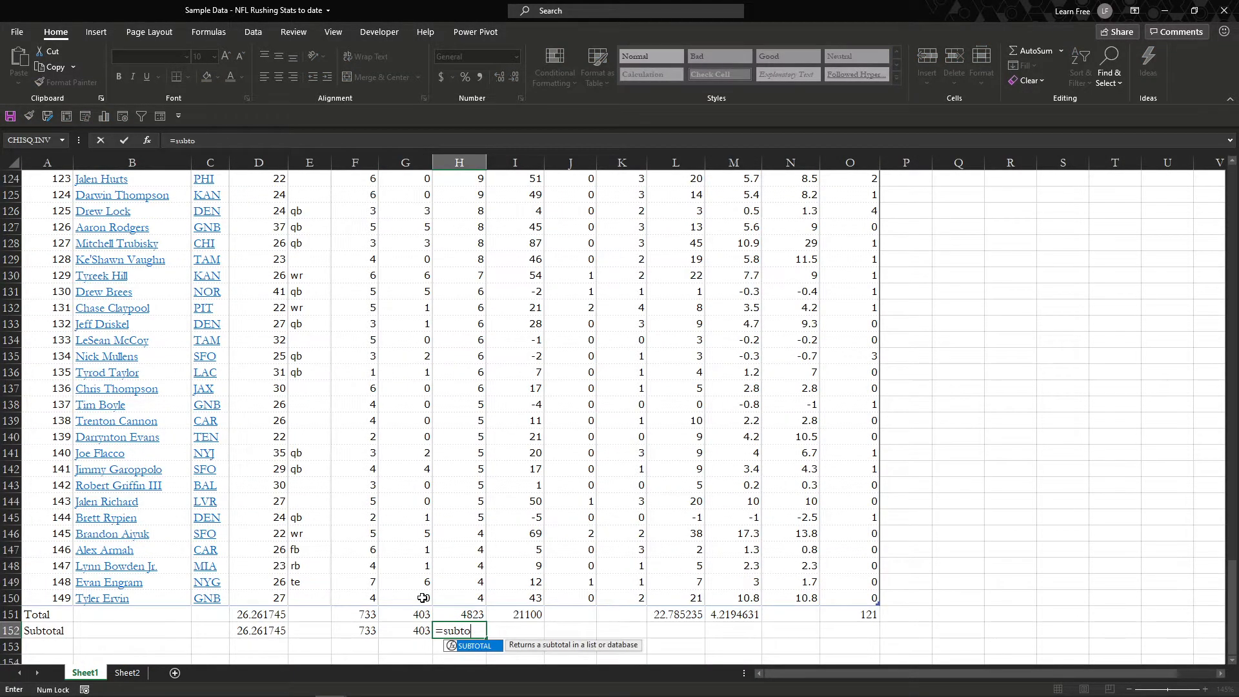
key(Tab)
text(9,)
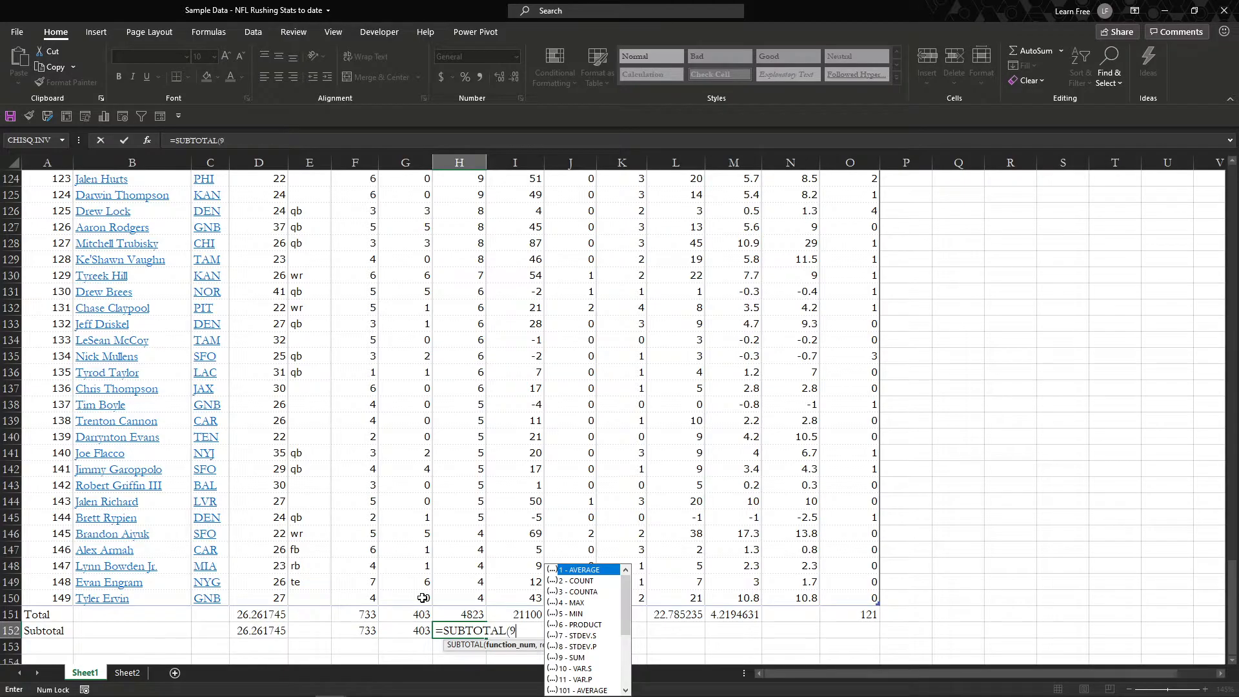
key(Up)
key(Up)
key(ctrl+shift+Up)
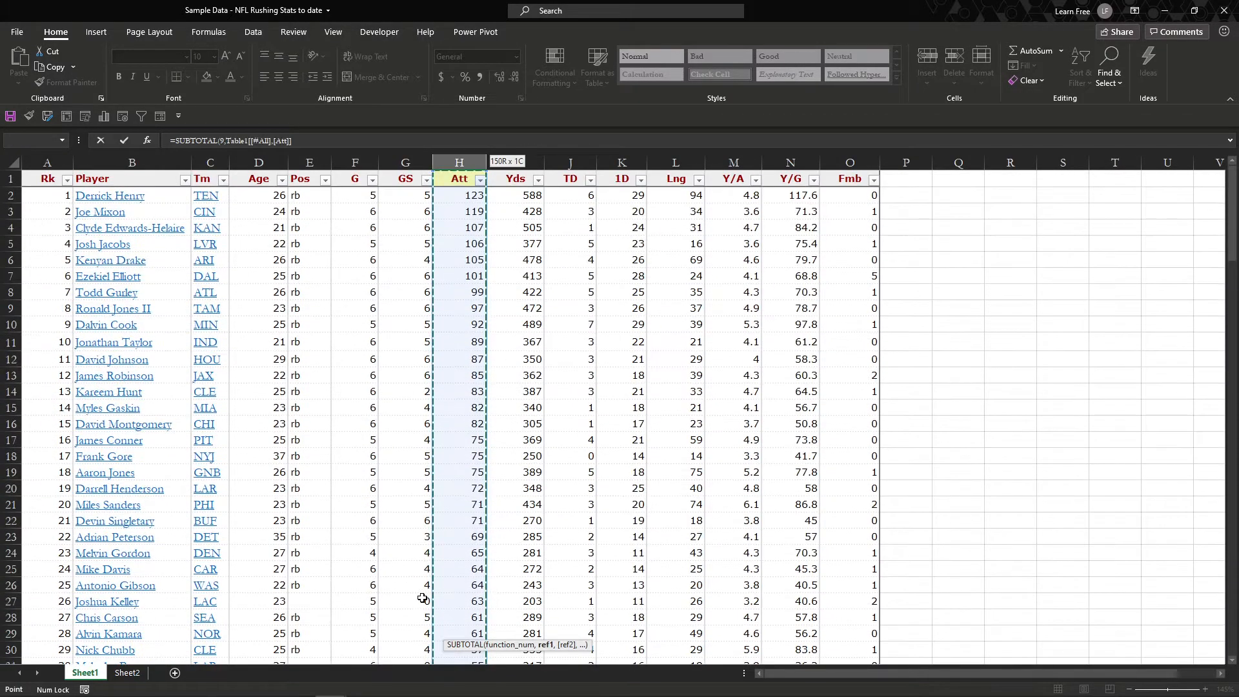
key(Return)
Enter a SUBTOTAL formula in I152 that uses function 9 (SUM) on the table's Yds values
key(Right)
key(Up)
key(Up)
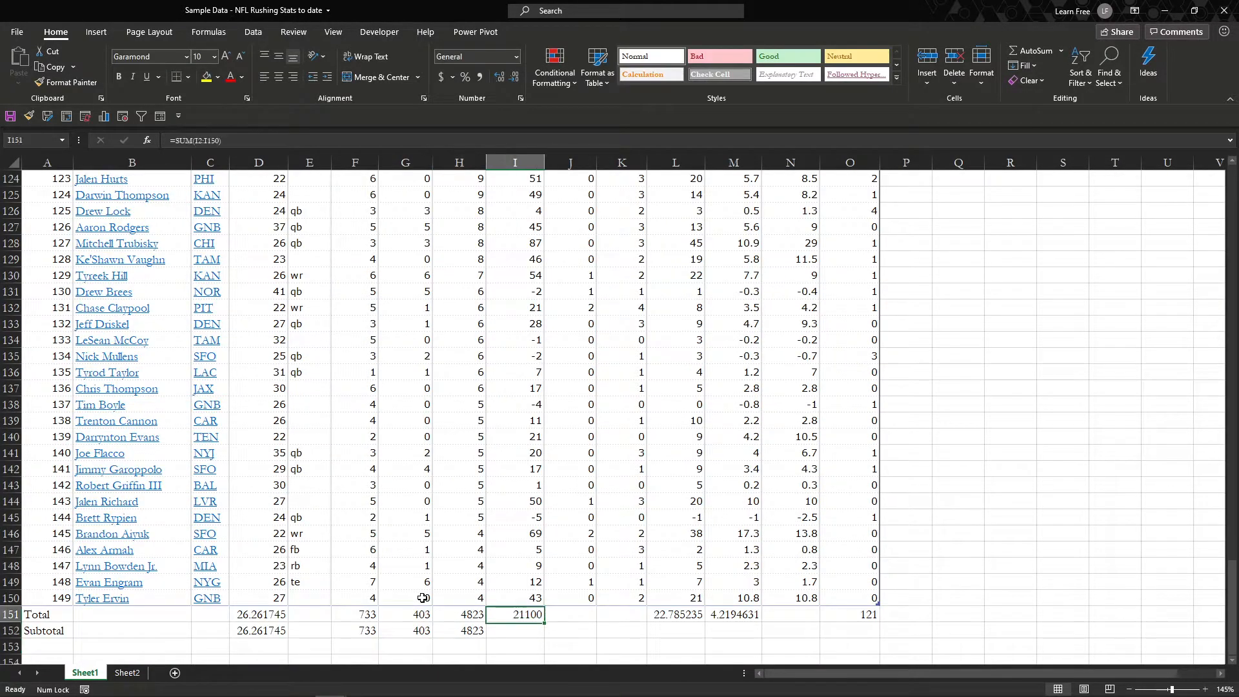
key(Down)
text(=subt)
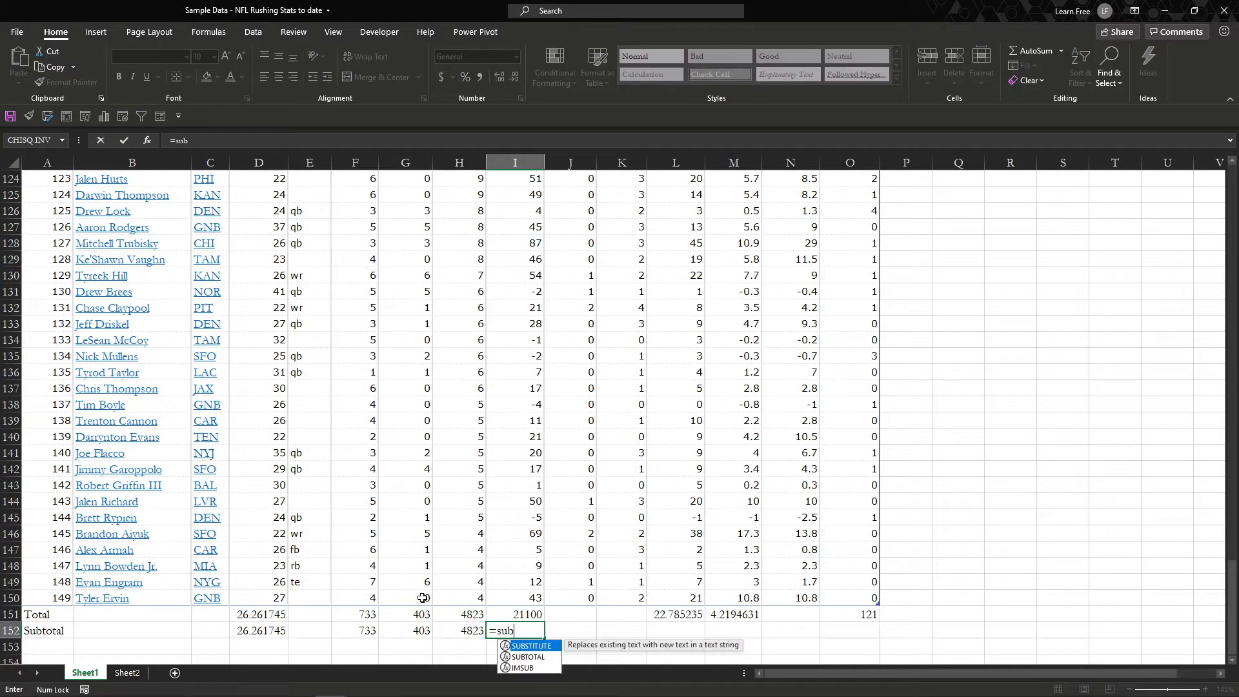
key(Tab)
text(9,)
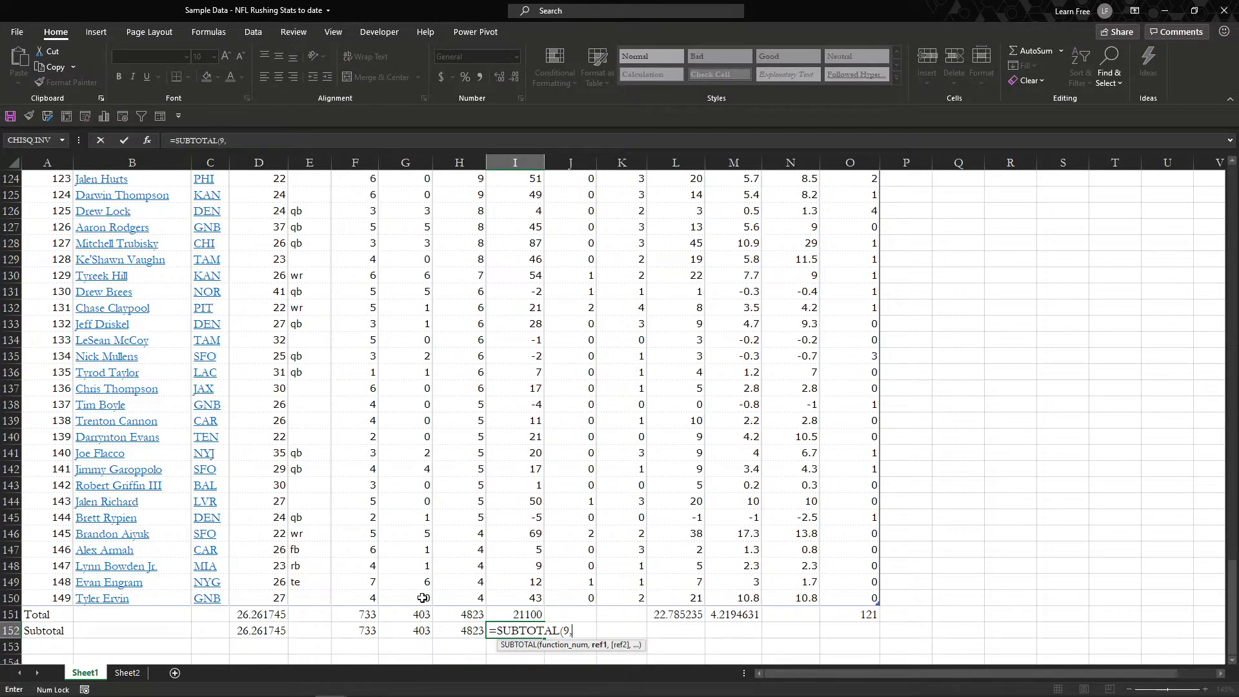
key(Up)
key(ctrl+shift+Up)
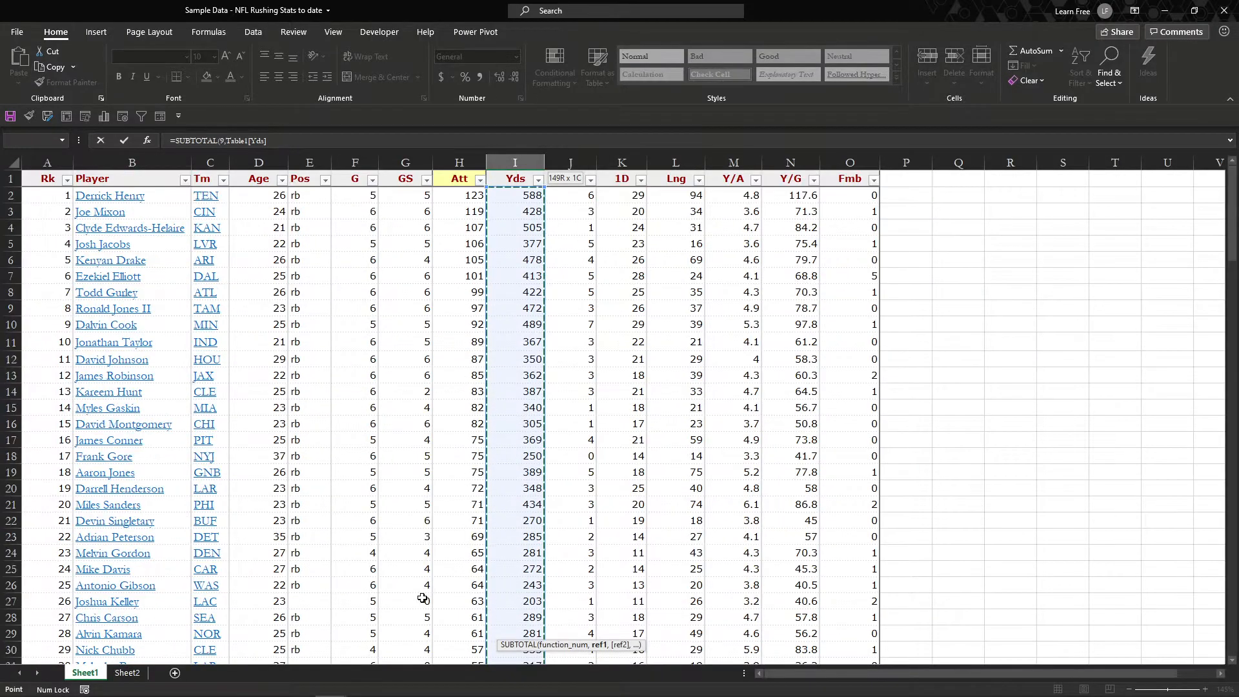
key(Return)
Enter a SUBTOTAL formula in O152 that uses function 9 (SUM) on the table's whole Fmb column
key(Up)
key(Right)
key(Up)
key(Right)
key(Right)
key(Right)
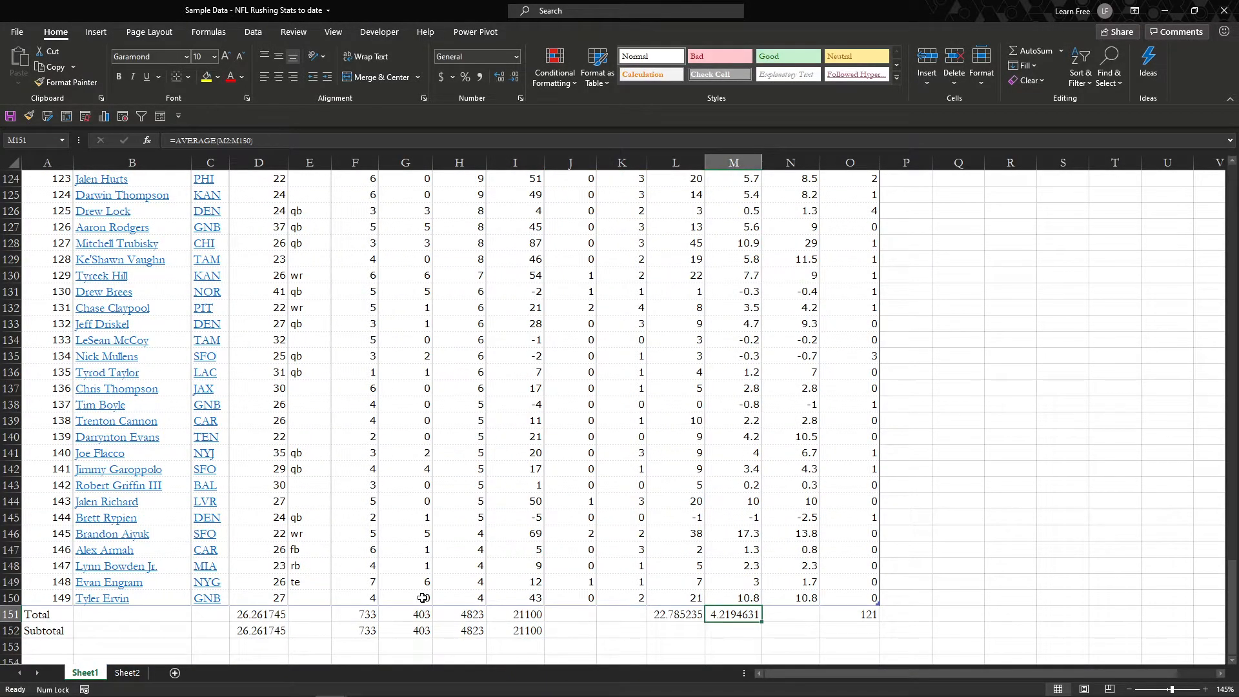
key(Right)
key(Right)
key(Down)
text(=subt)
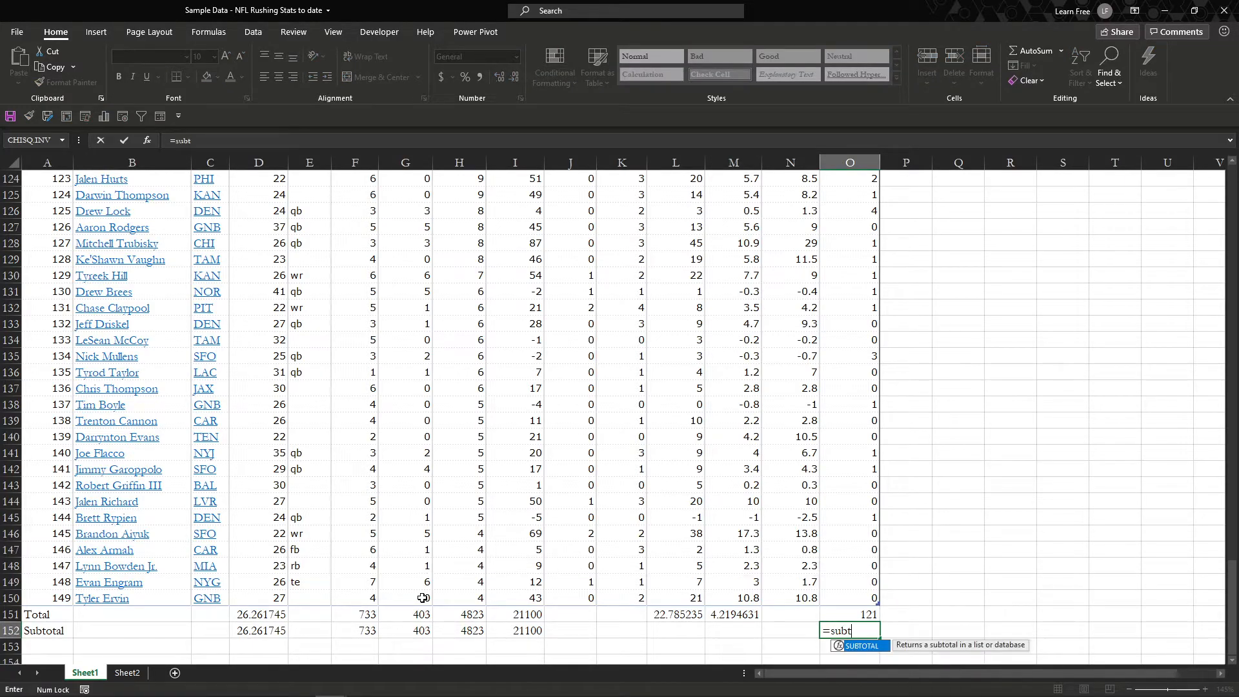
key(Tab)
text(9,)
key(Up)
key(ctrl+shift+Up)
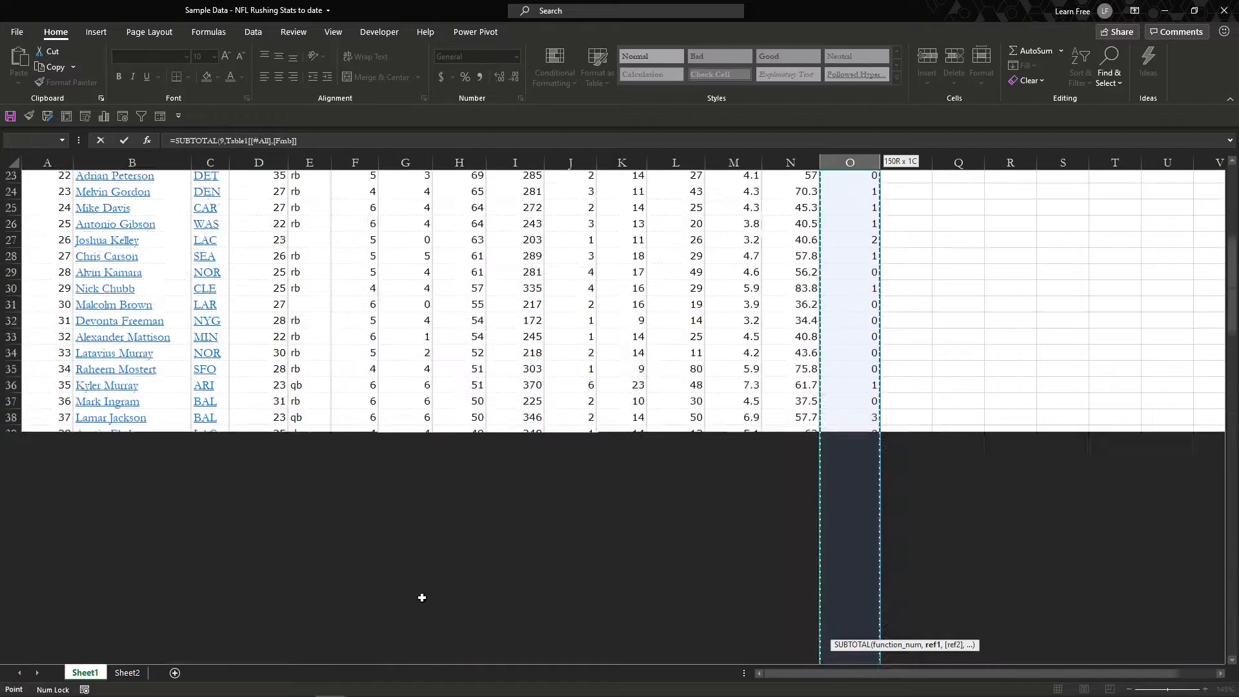
key(Return)
Enter a SUBTOTAL formula in M152 that uses function 1 (AVERAGE) on the table's Y/A values
key(Left)
key(Left)
key(Up)
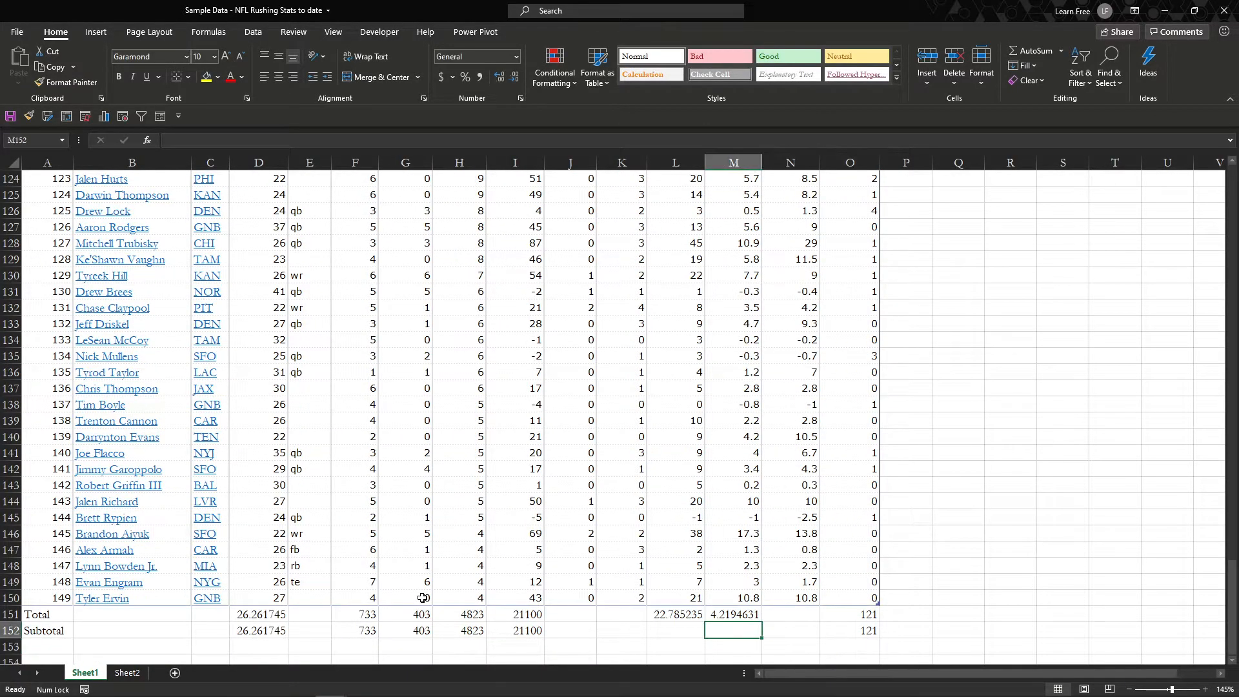
text(=)
text(subt)
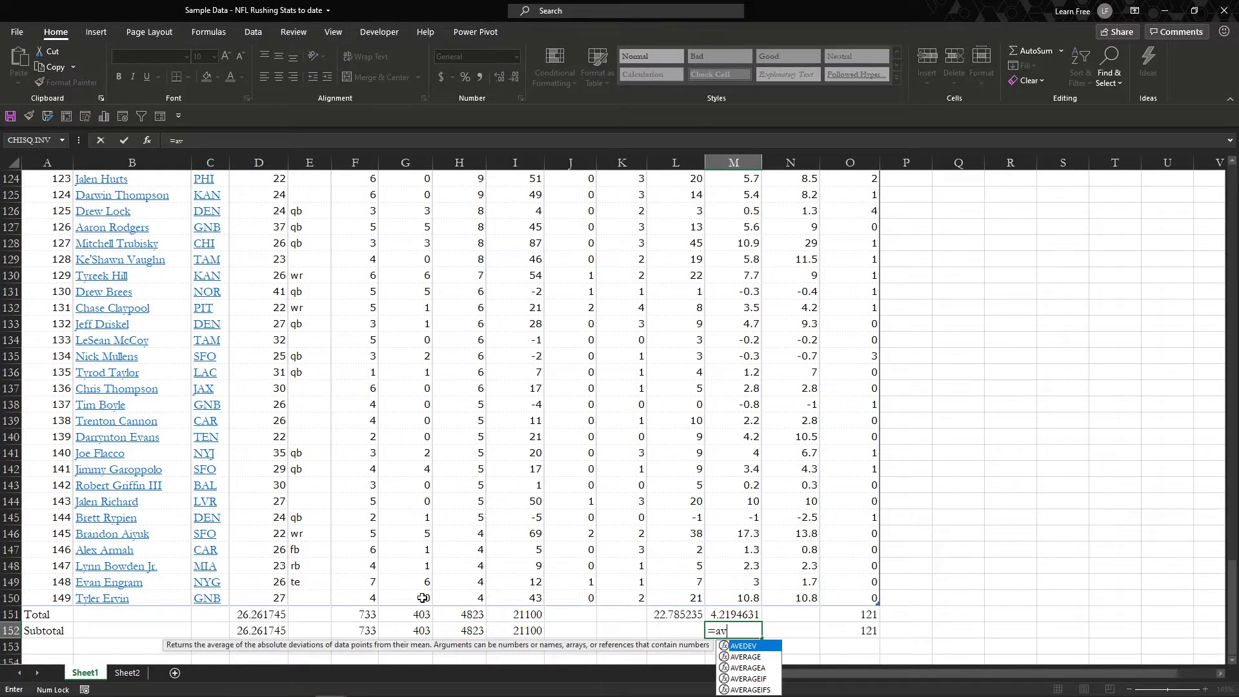
key(Tab)
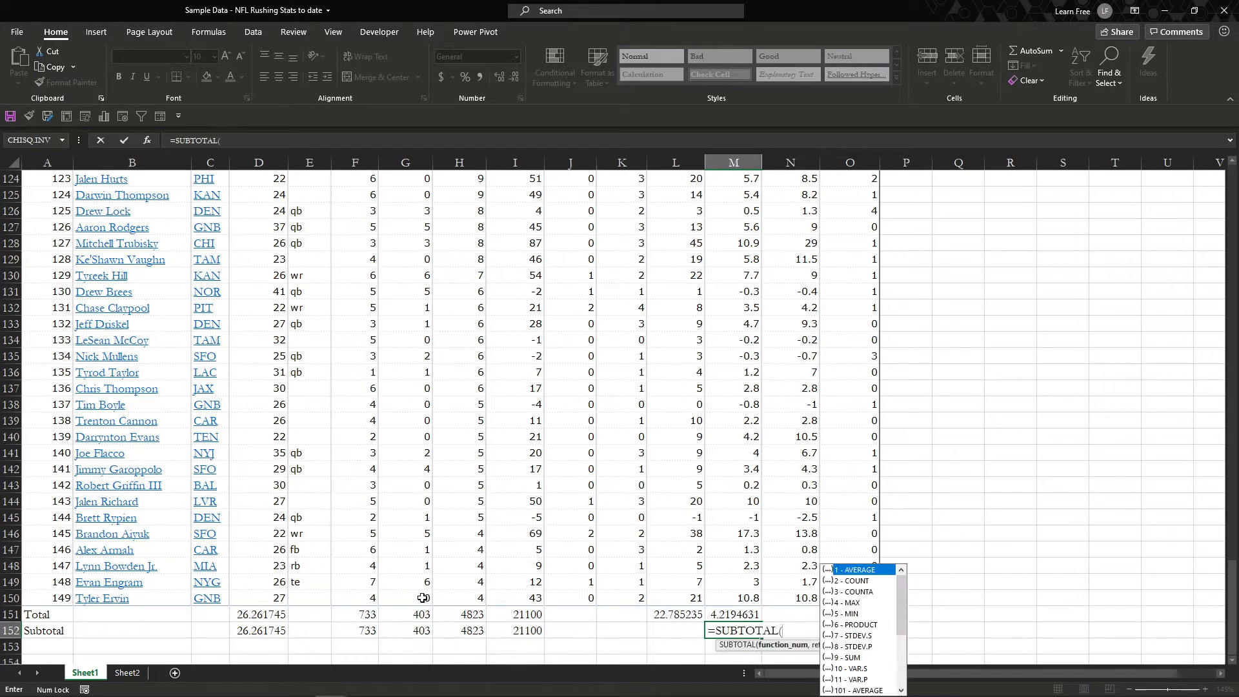
text(1,)
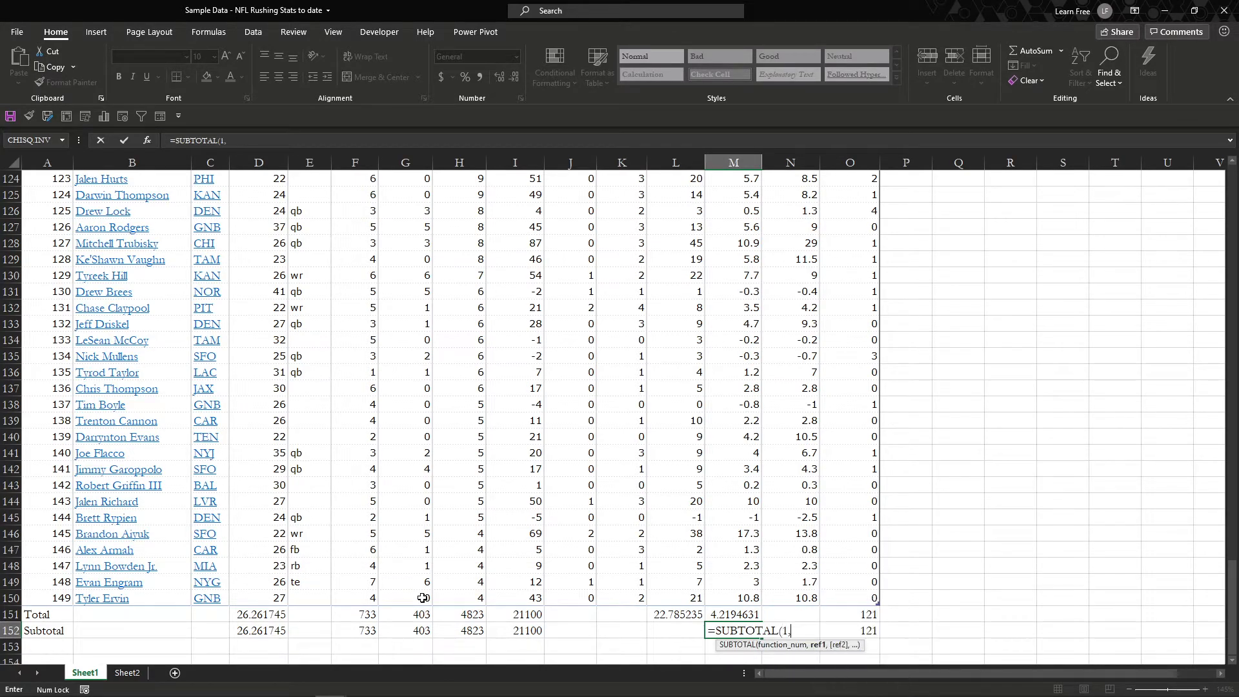
key(Up)
key(Up)
key(ctrl+shift+Up)
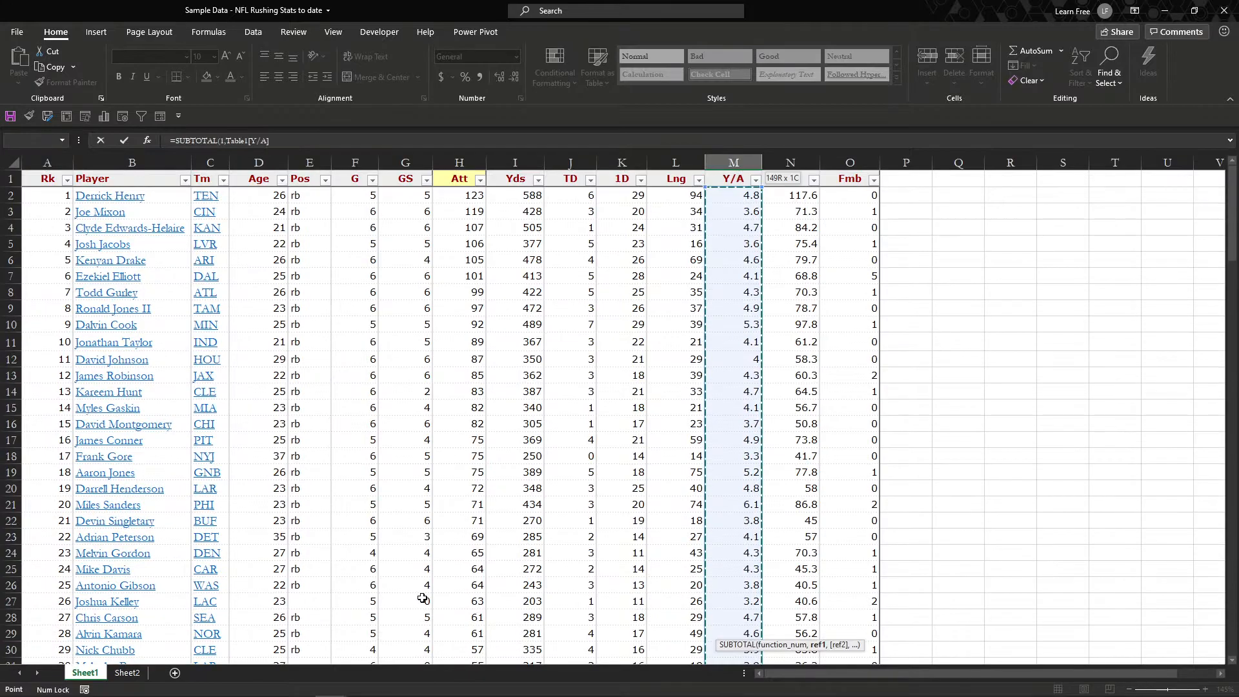
key(Return)
Enter a SUBTOTAL formula in L152 that uses function 1 (AVERAGE) on the table's Lng values
key(Up)
key(Left)
text(=)
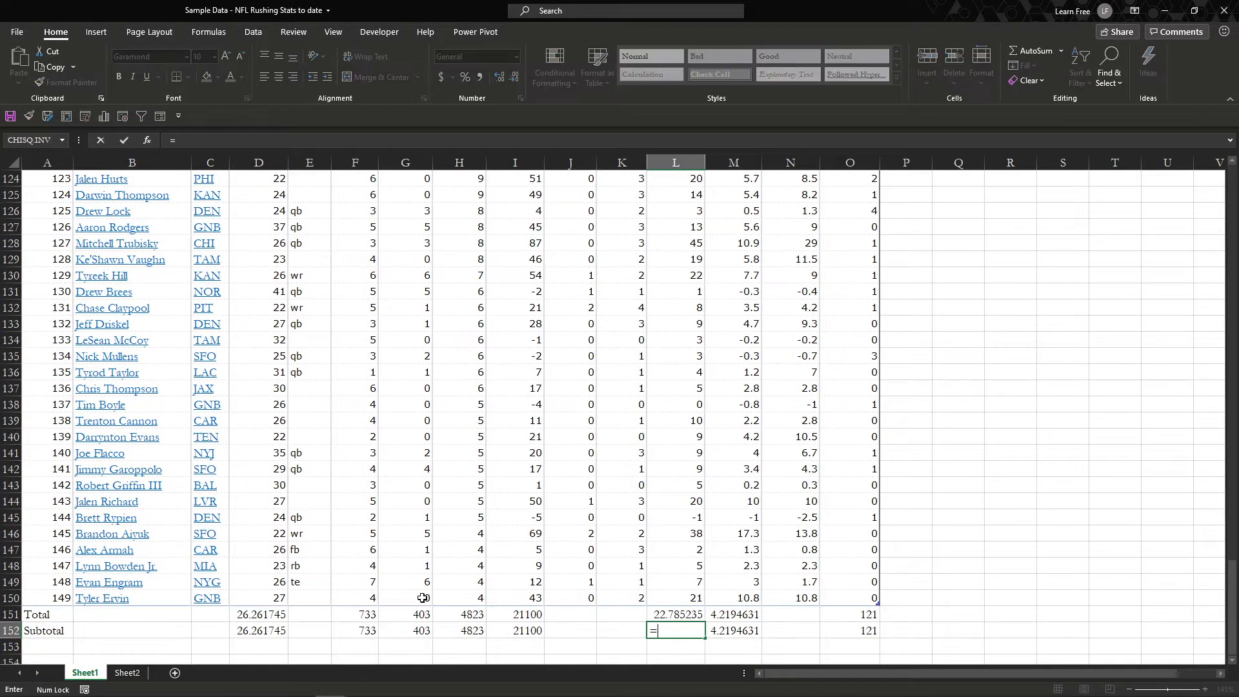
text(subt)
key(Tab)
text(1)
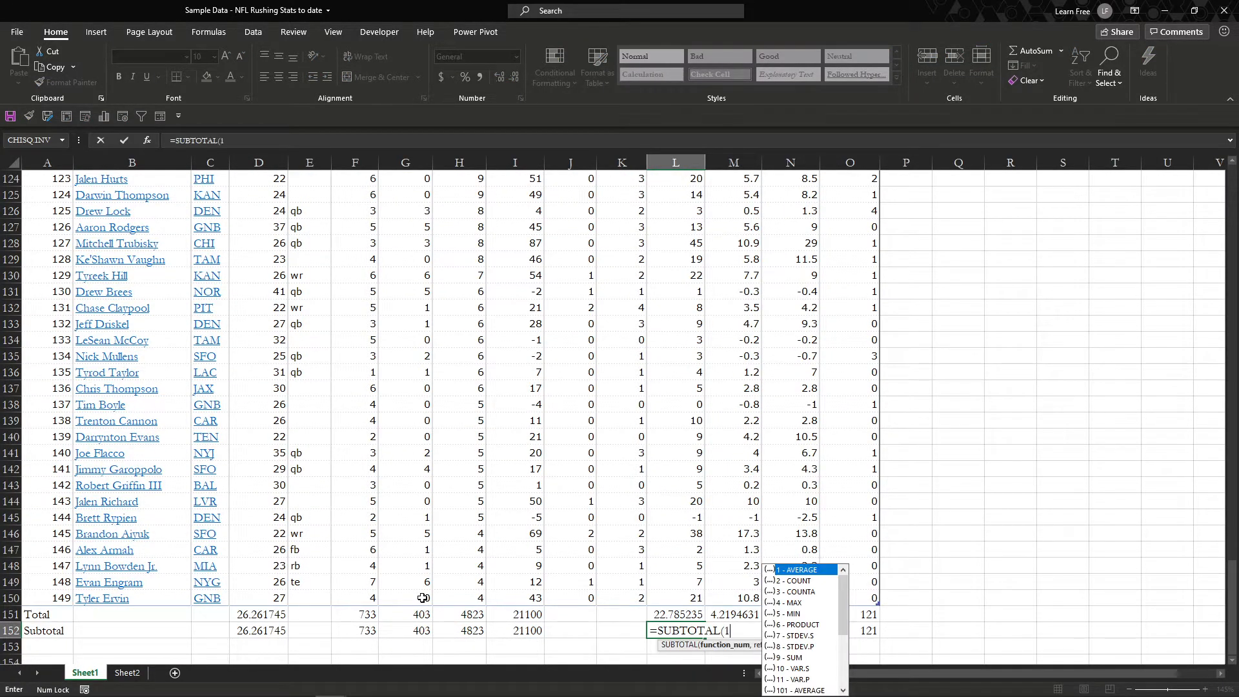
text(,)
key(Up)
key(Up)
key(ctrl+shift+Up)
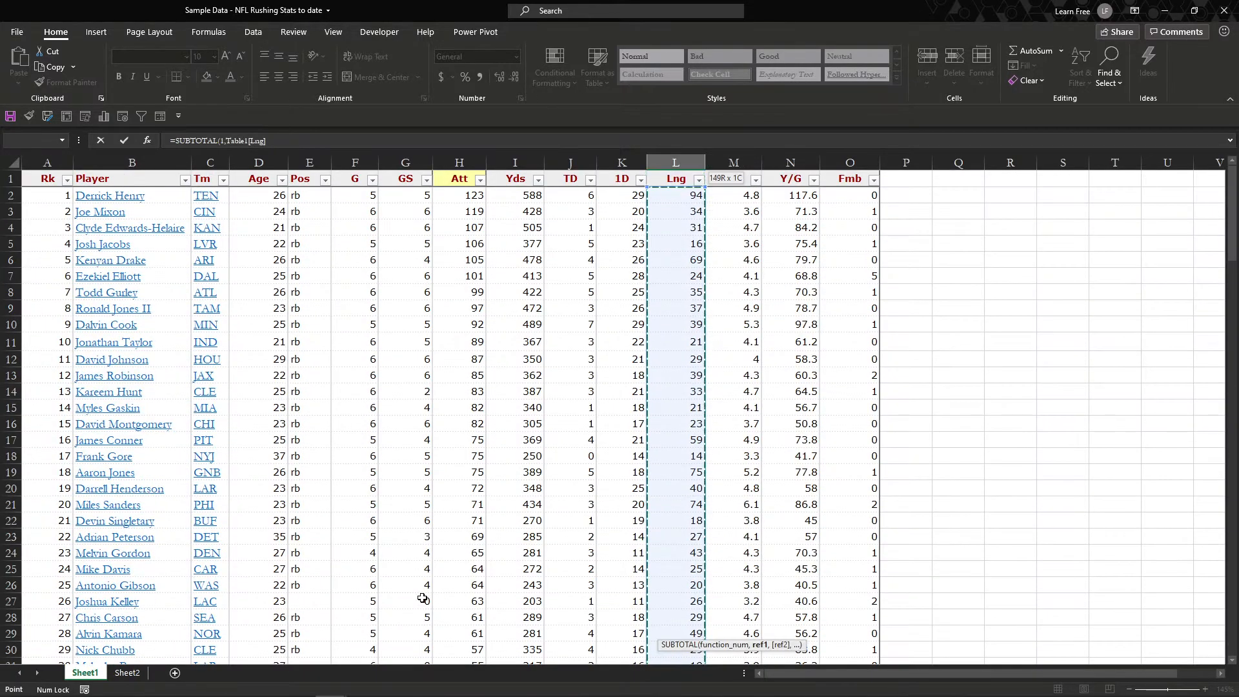
key(Return)
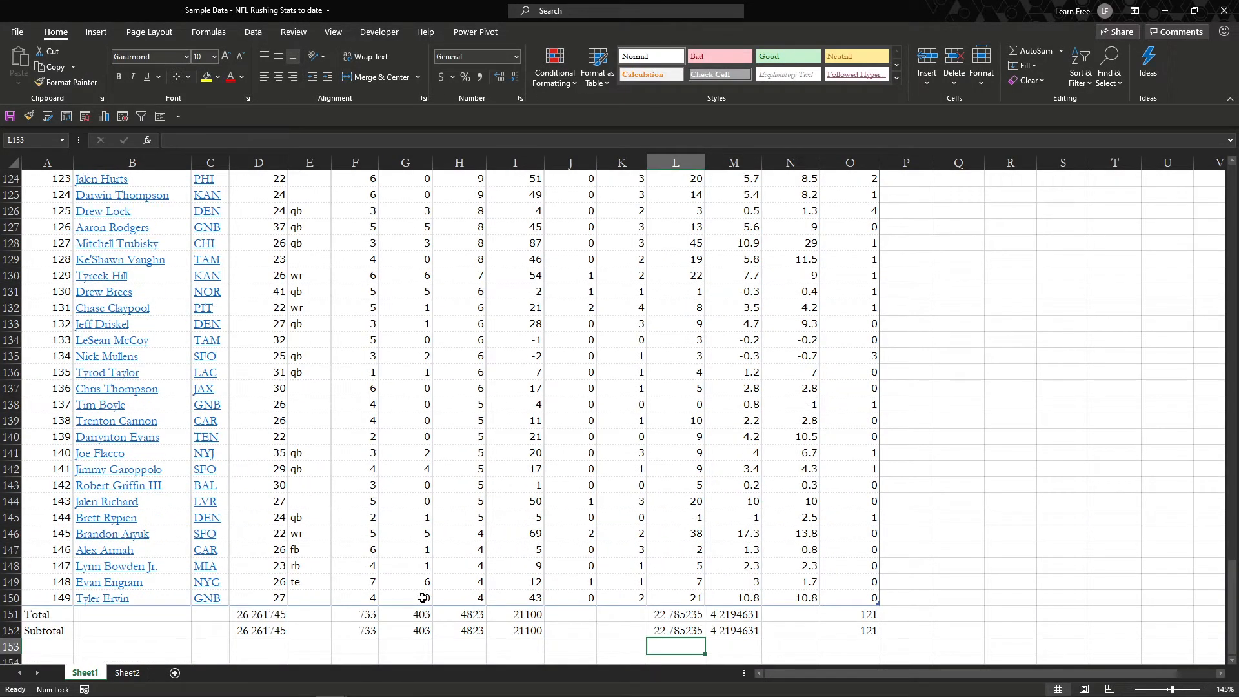
Filter the table's Tm column to show only ARI, and review the Subtotal results in D152:O152 against the Total row
scroll(166, 471, up, 20)
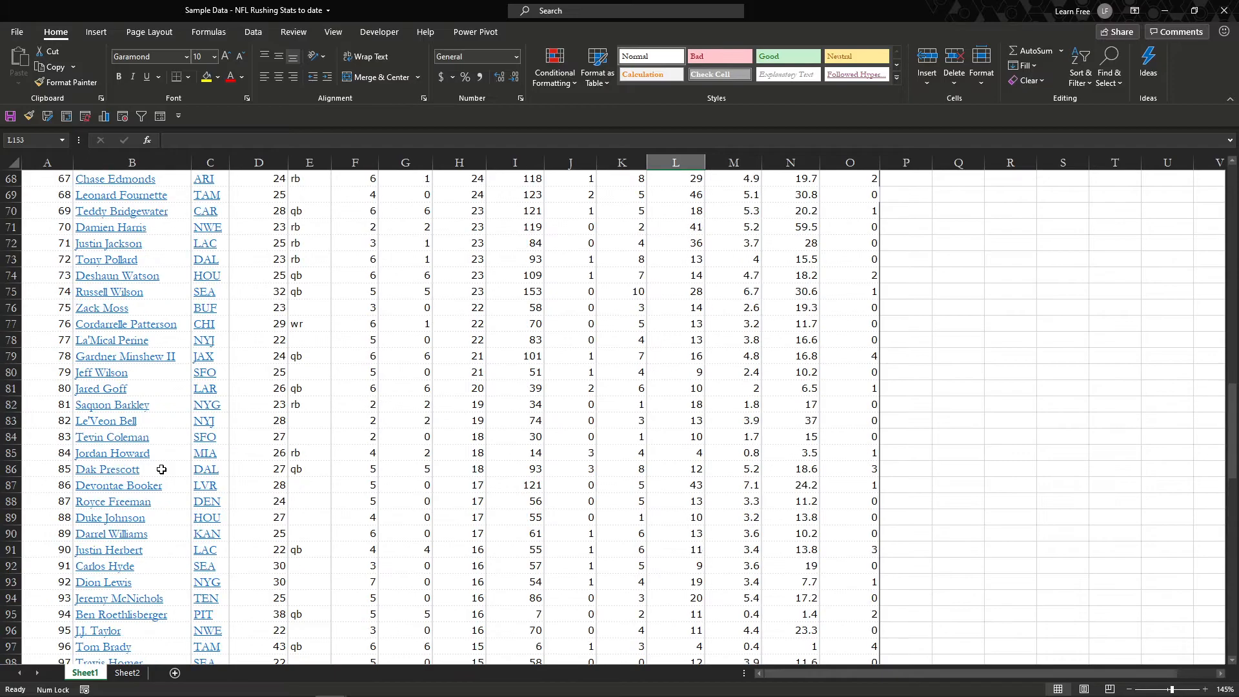
scroll(381, 501, up, 17)
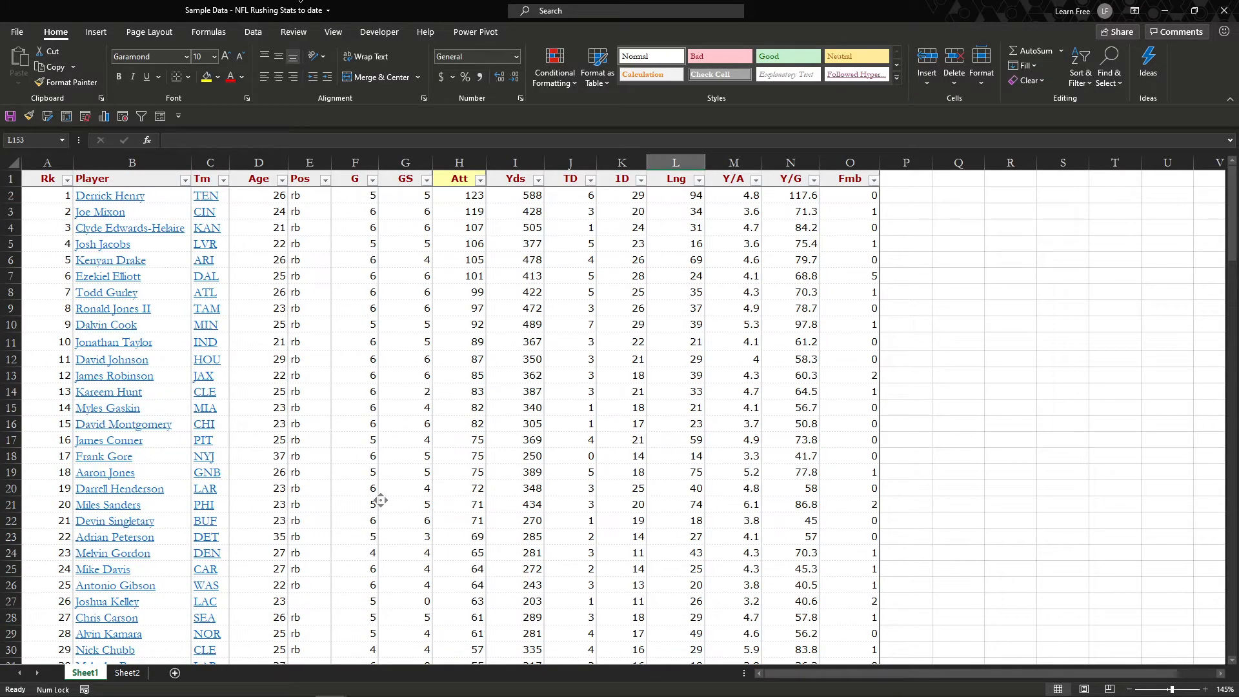
click(221, 182)
click(95, 333)
click(95, 345)
click(151, 453)
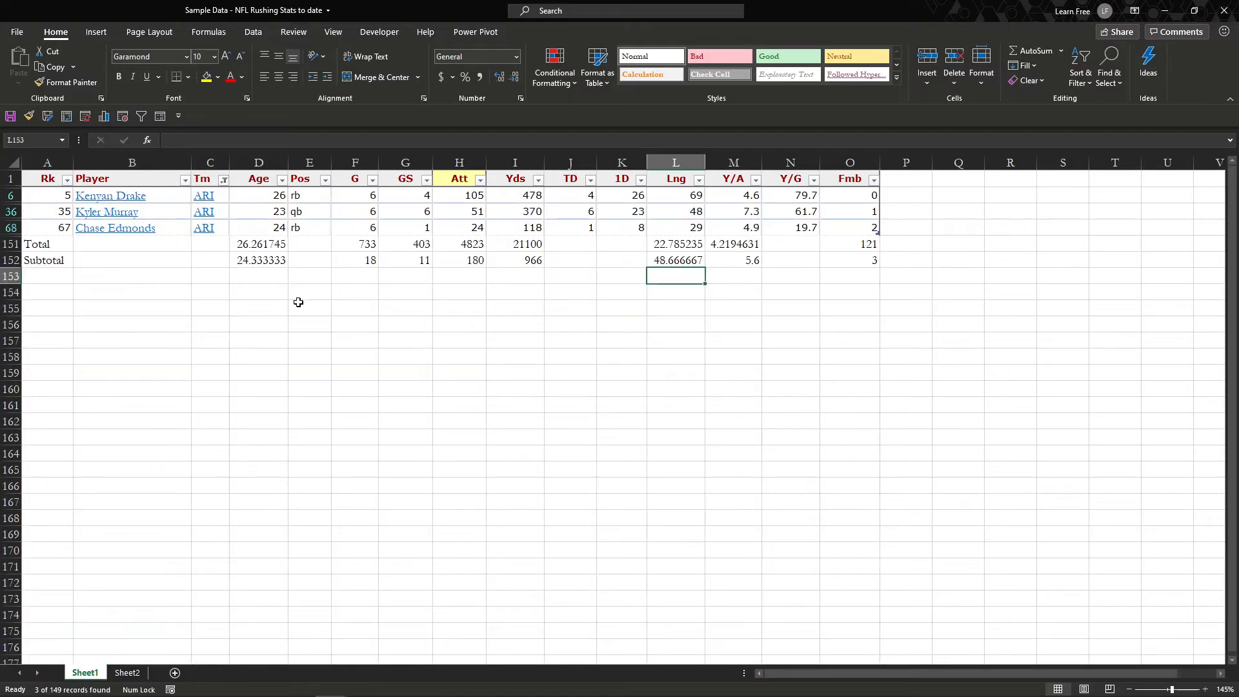
drag(254, 266, 875, 259)
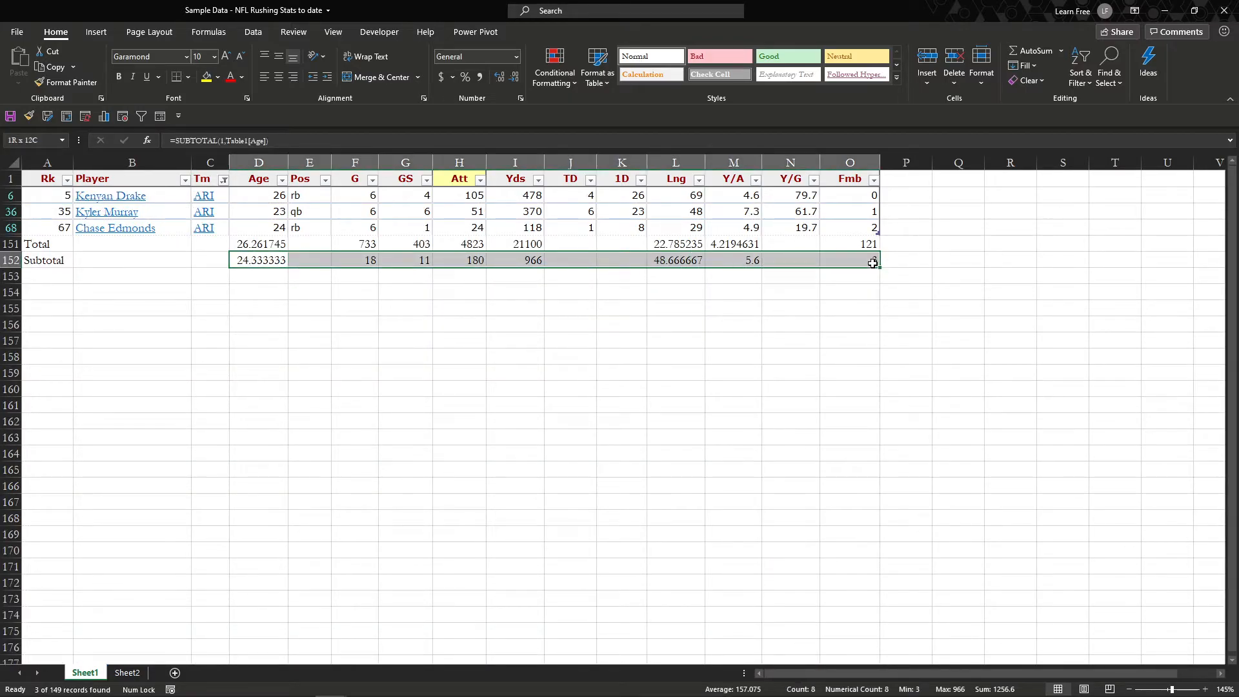
click(857, 339)
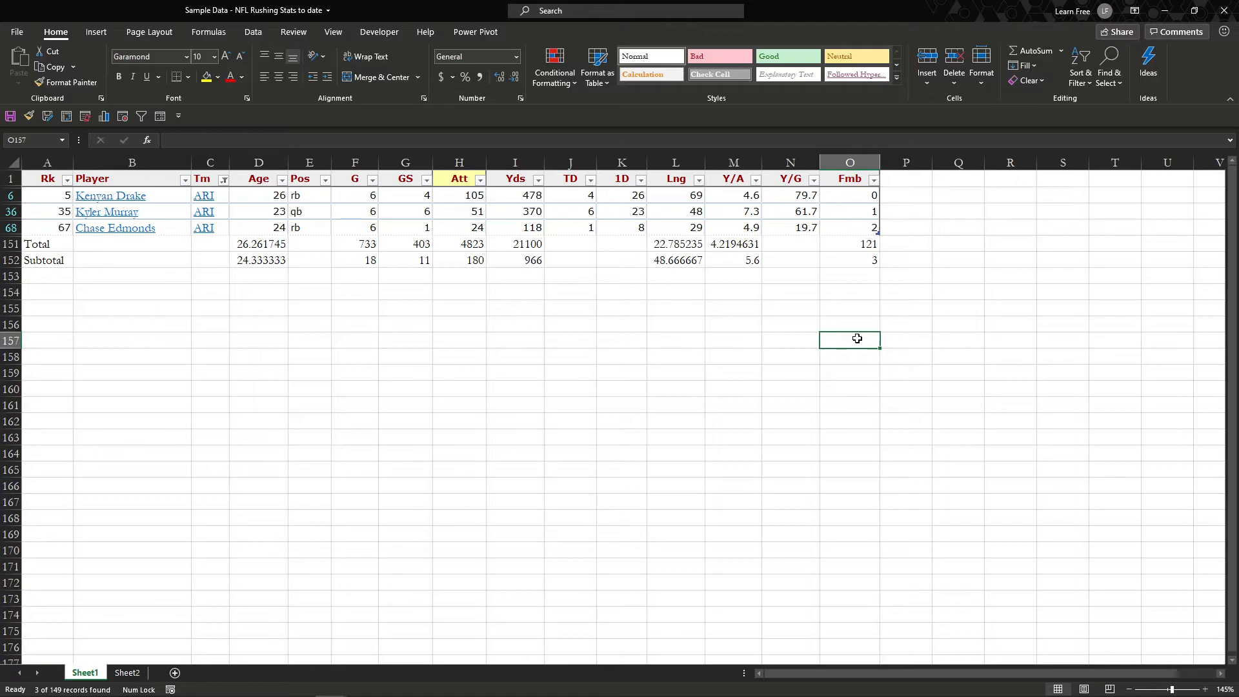